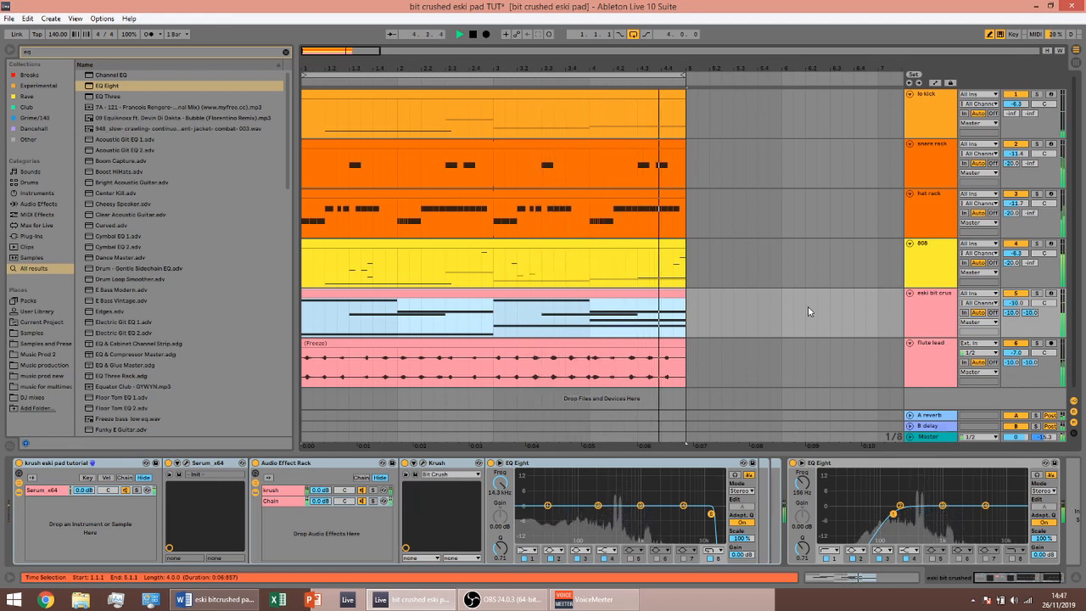
Step: Audition the eski bit crushed track on its own by soloing it during playback, then unsolo it
{"action": "key", "text": "space"}
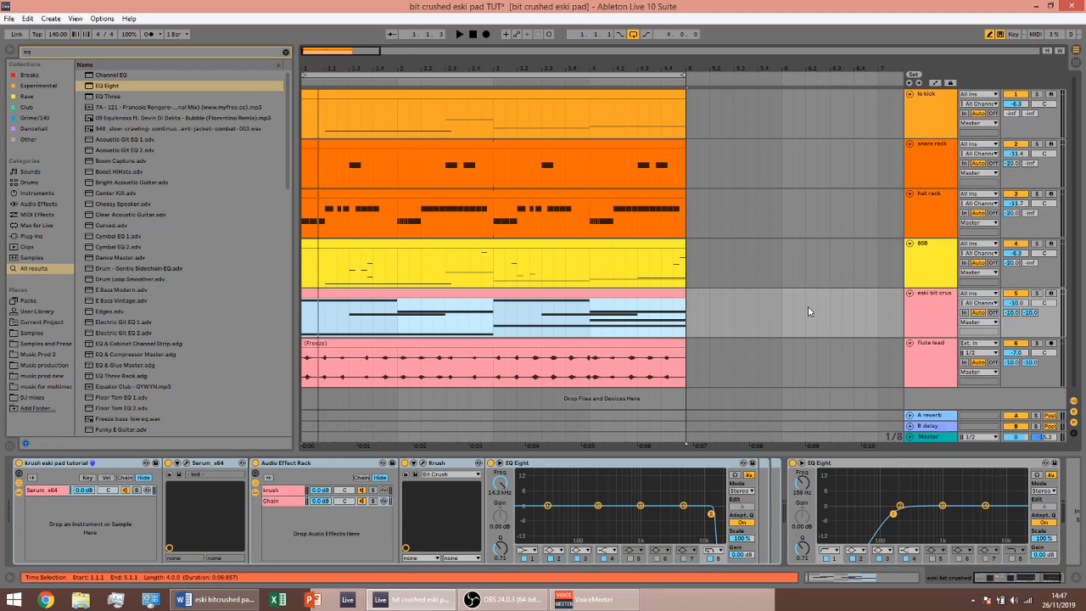
{"action": "left_click", "coordinate": [1036, 292]}
{"action": "key", "text": "space"}
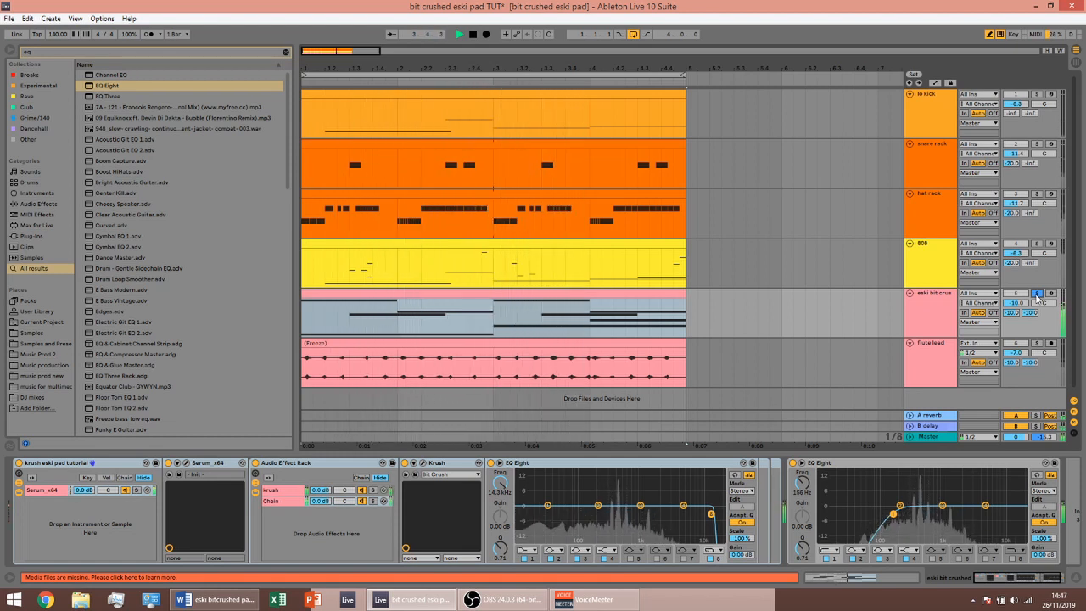
{"action": "left_click", "coordinate": [1036, 293]}
Step: Stop playback, insert a MIDI track below the eski bit crushed track and load the Serum_x64 plug-in onto it
{"action": "left_click", "coordinate": [931, 325]}
{"action": "key", "text": "space"}
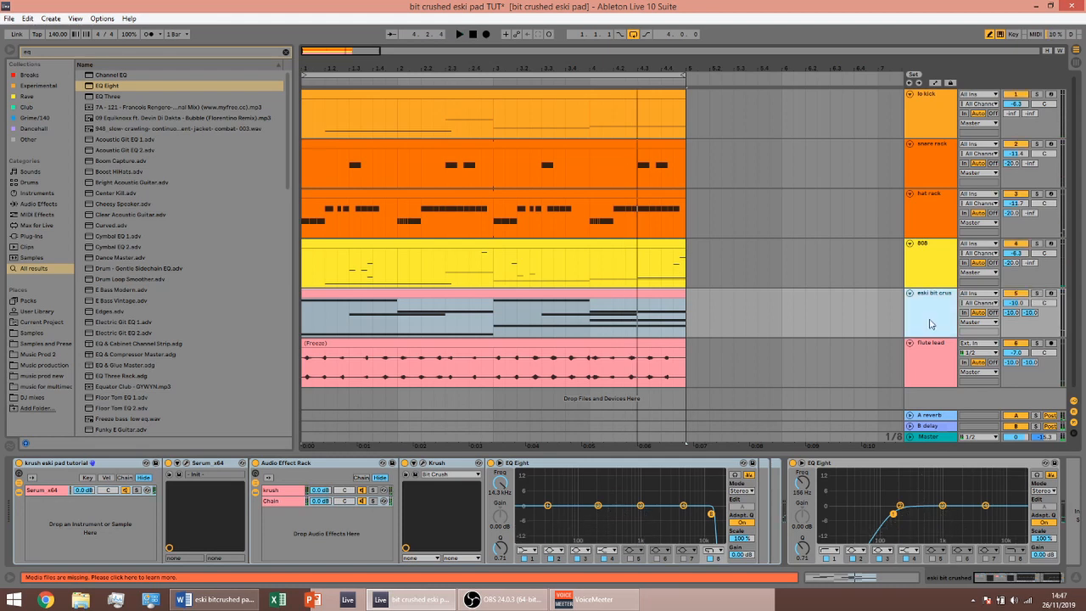
{"action": "key", "text": "ctrl+shift+t"}
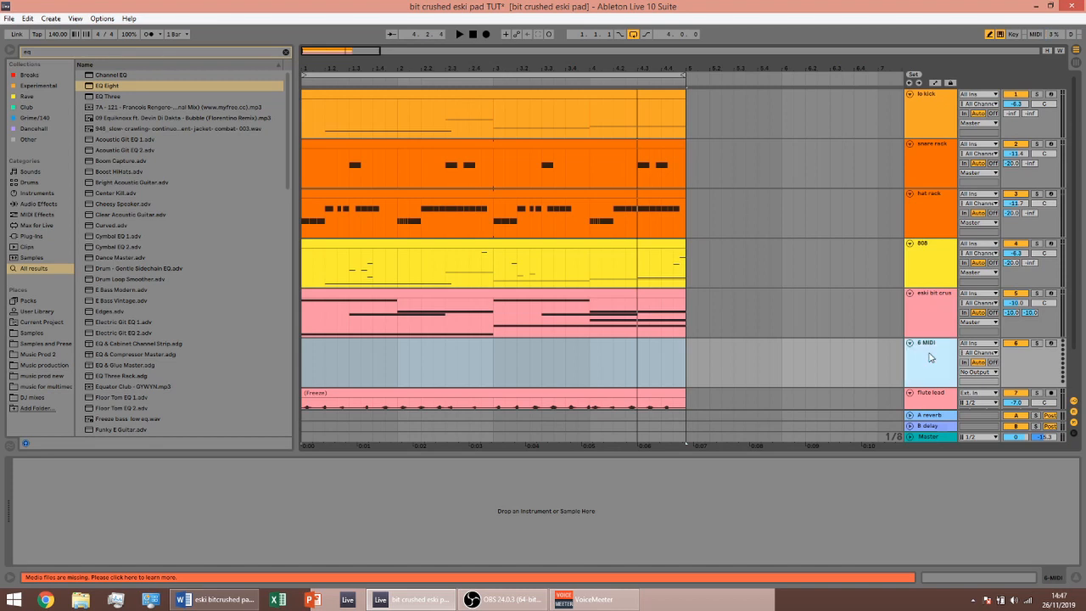
{"action": "key", "text": "ctrl+f"}
{"action": "type", "text": "serum"}
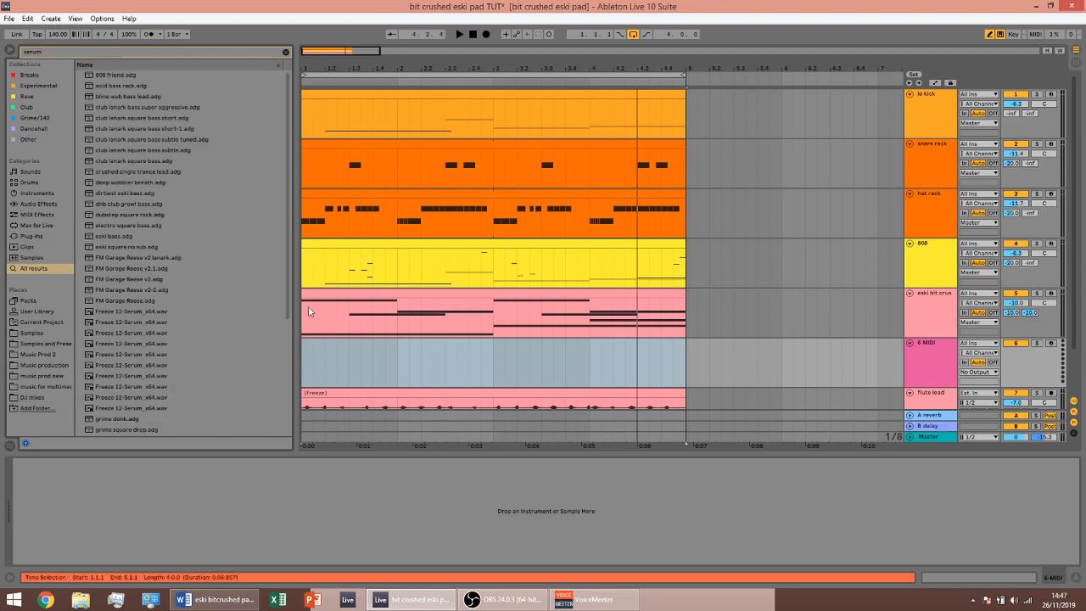
{"action": "left_click", "coordinate": [45, 242]}
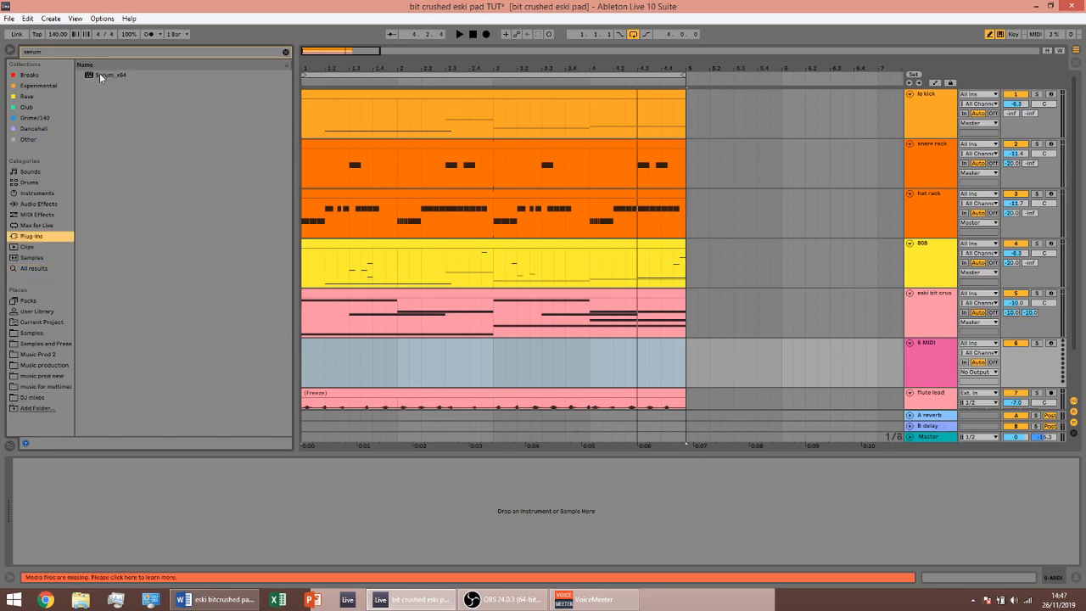
{"action": "left_click_drag", "start_coordinate": [100, 73], "coordinate": [935, 354]}
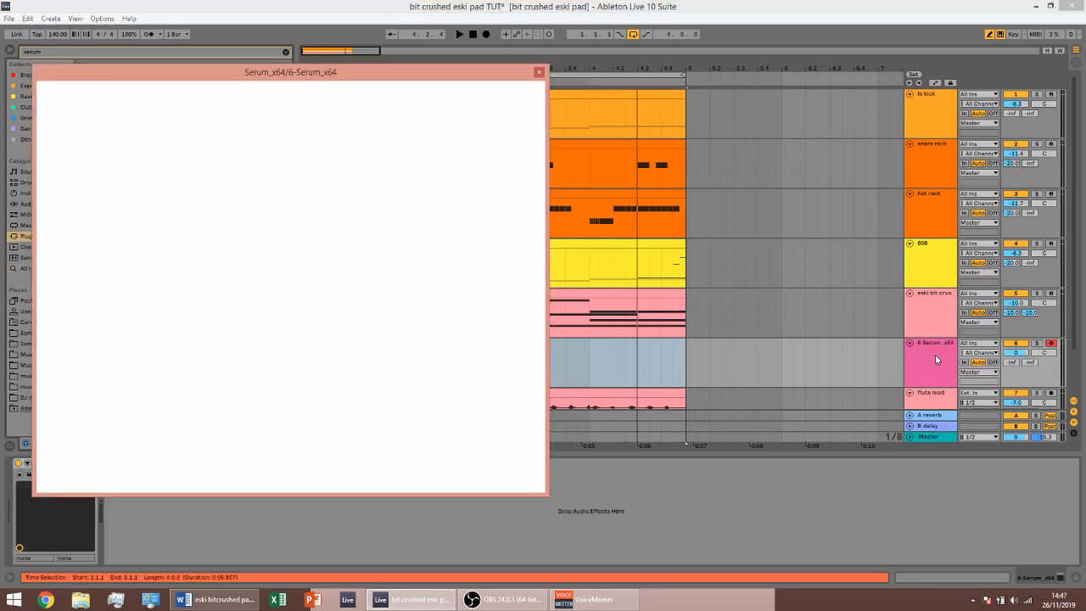
Step: Rename the new Serum track "bit crushed pad" and colour it light pink
{"action": "key", "text": "ctrl+r"}
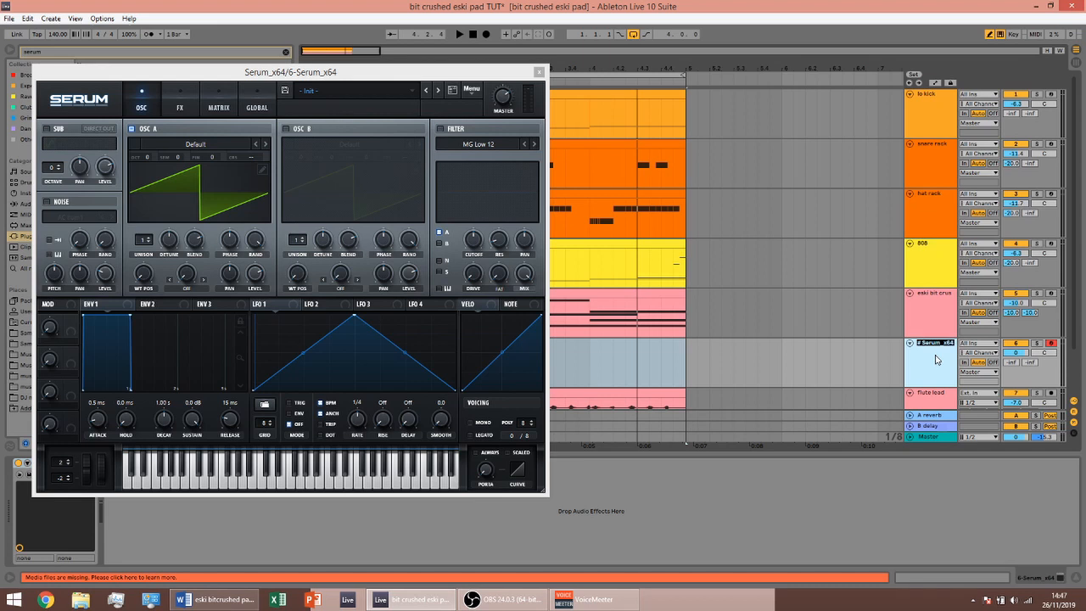
{"action": "type", "text": "bit crushed pad"}
{"action": "key", "text": "Return"}
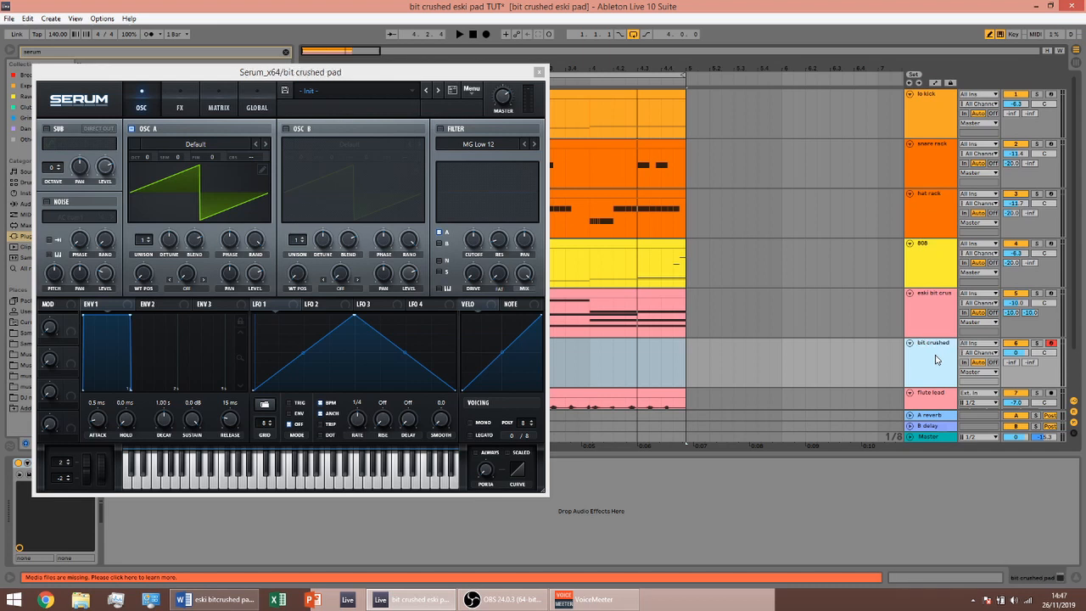
{"action": "right_click", "coordinate": [937, 360]}
{"action": "left_click", "coordinate": [944, 491]}
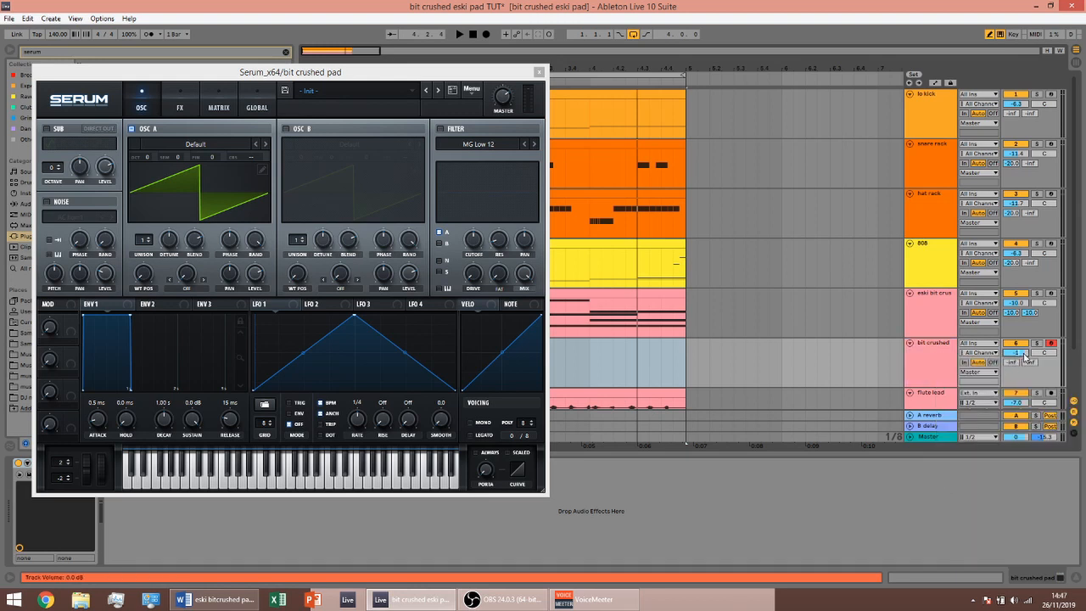
Step: Solo the bit crushed pad track at -10.0 dB and move the MIDI clip from the track above onto it
{"action": "left_click", "coordinate": [1037, 342]}
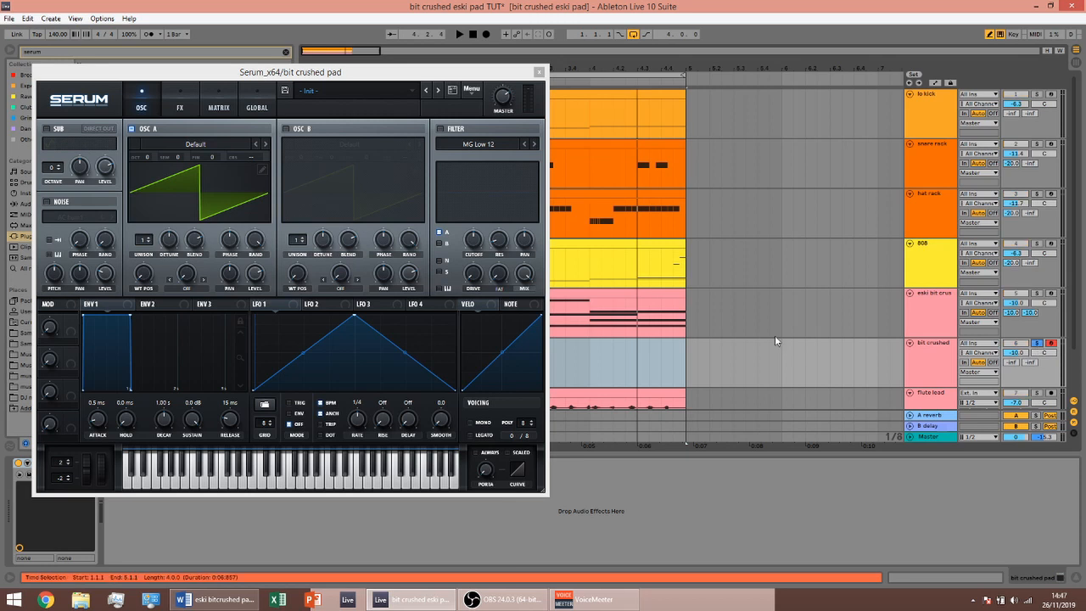
{"action": "left_click", "coordinate": [640, 293]}
{"action": "left_click_drag", "start_coordinate": [641, 296], "coordinate": [640, 343]}
Step: Load the analog Basic Shapes wavetable in Serum's oscillator A and move its wavetable position to the triangle shape
{"action": "left_click", "coordinate": [220, 143]}
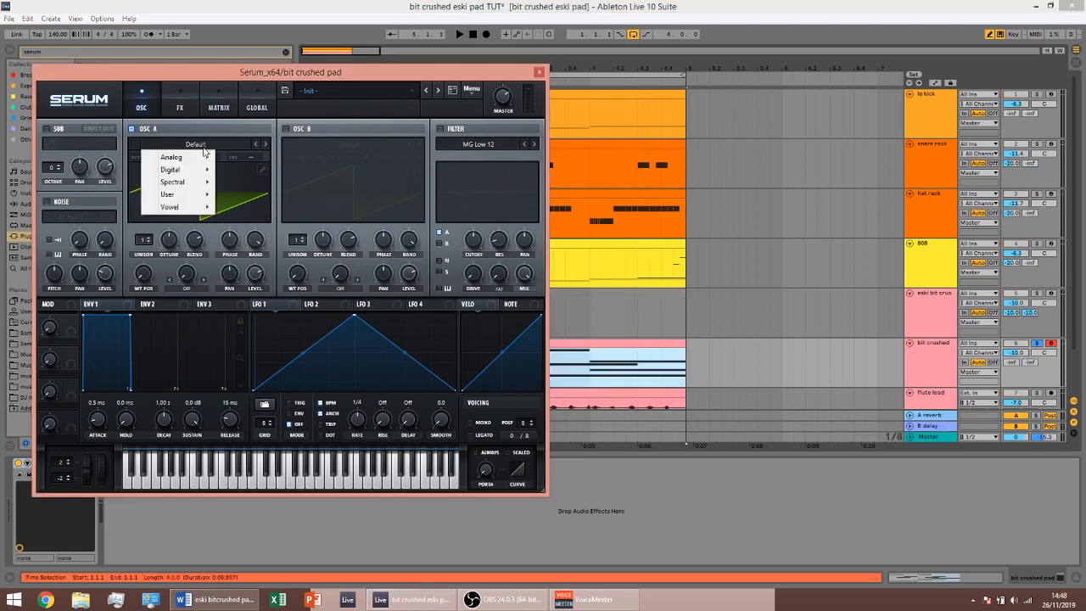
{"action": "mouse_move", "coordinate": [204, 159]}
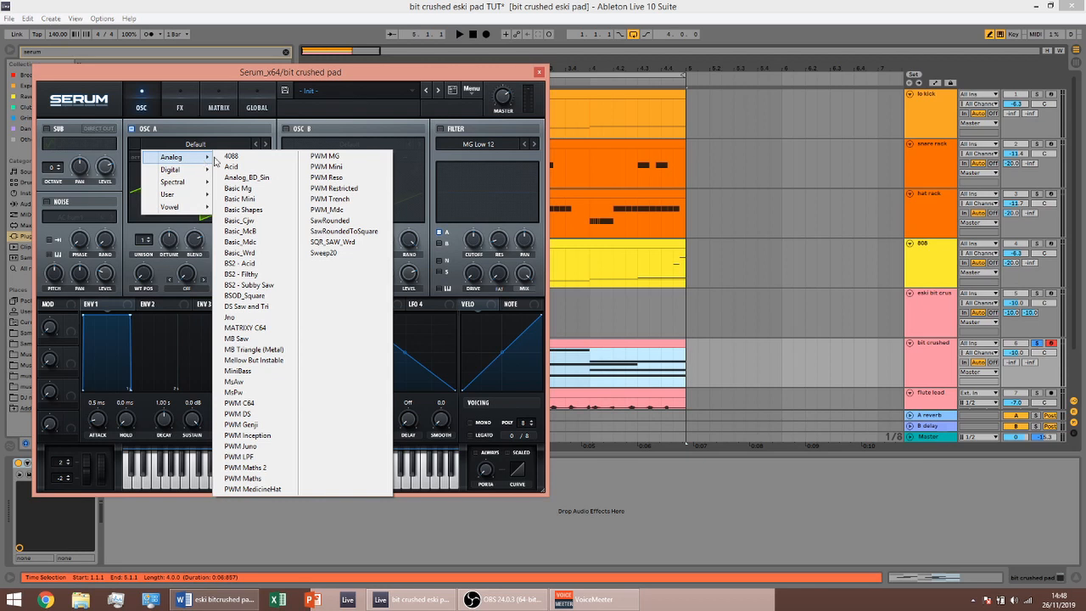
{"action": "left_click", "coordinate": [263, 210]}
{"action": "left_click_drag", "start_coordinate": [149, 272], "coordinate": [161, 253]}
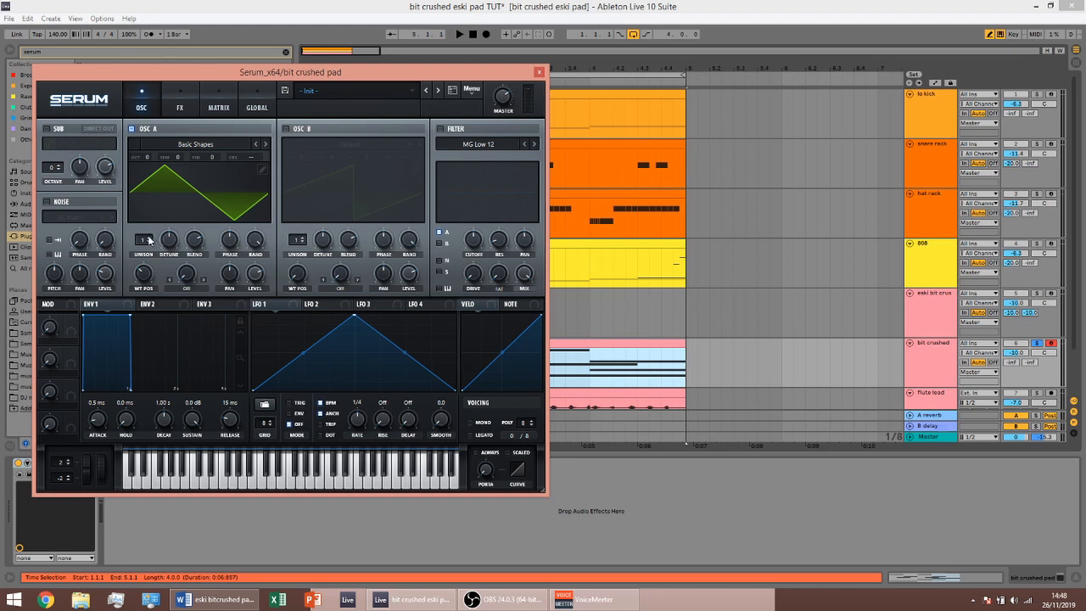
Step: Set oscillator A's unison to 16 voices and audition the sound
{"action": "left_click_drag", "start_coordinate": [149, 241], "coordinate": [150, 200]}
{"action": "key", "text": "space"}
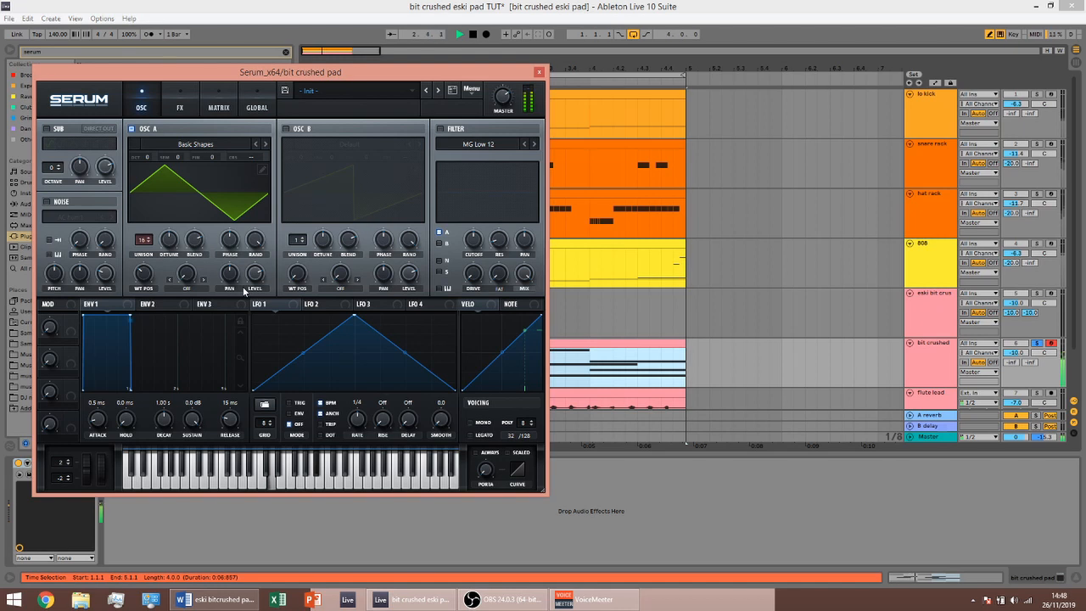
{"action": "key", "text": "space"}
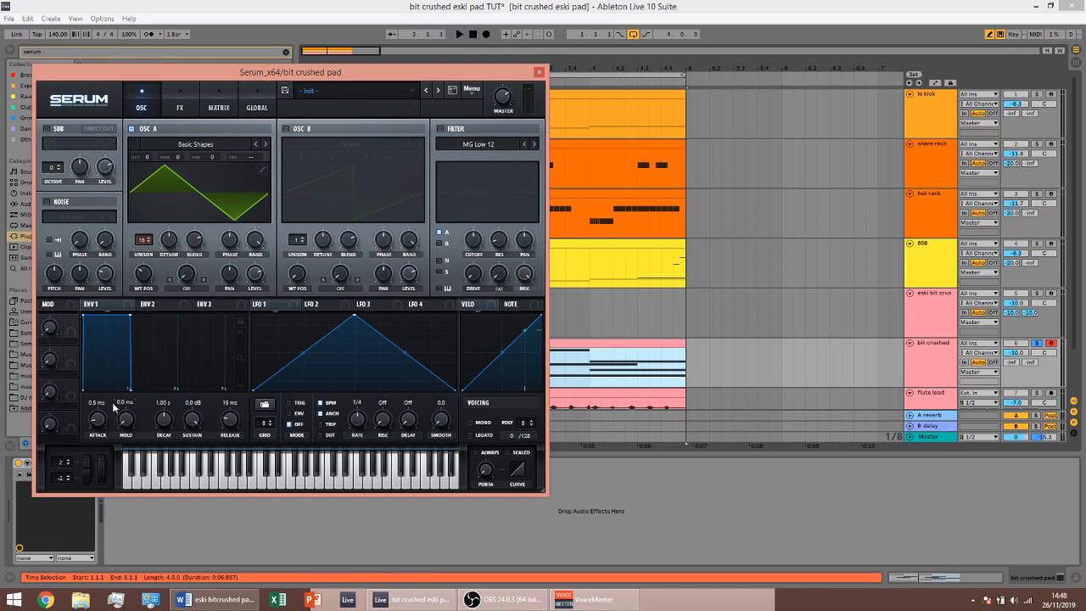
Step: Set envelope 1's attack to 245 ms and audition the softer note onset
{"action": "left_click_drag", "start_coordinate": [101, 428], "coordinate": [99, 417]}
{"action": "key", "text": "space"}
{"action": "key", "text": "space"}
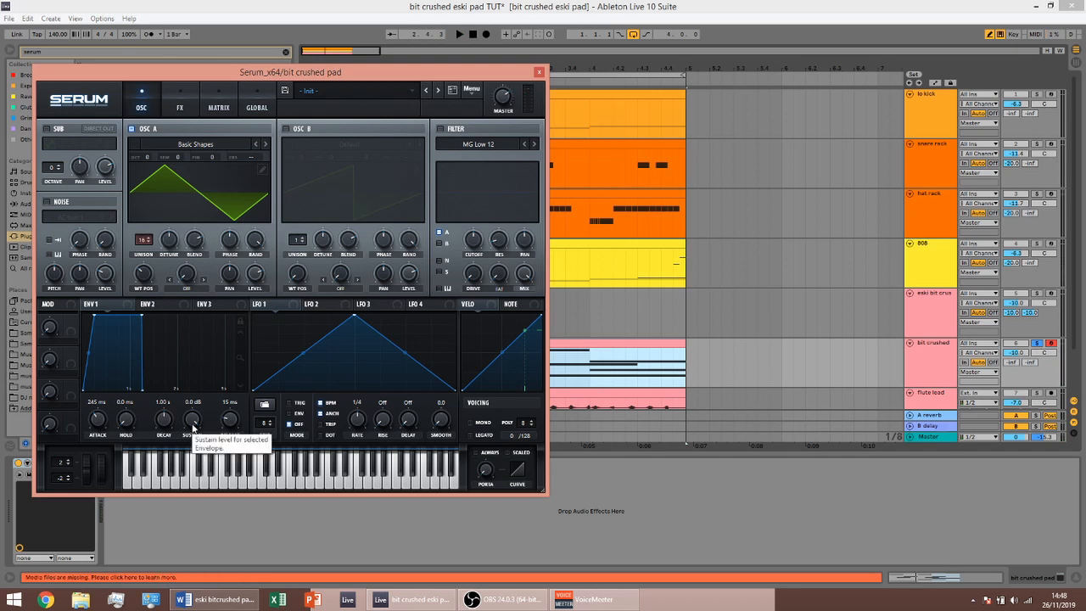
Step: Lower envelope 1's sustain to -75.2 dB, set its decay to 2.60 s and audition the fade
{"action": "left_click_drag", "start_coordinate": [193, 425], "coordinate": [161, 416]}
{"action": "key", "text": "space"}
{"action": "key", "text": "space"}
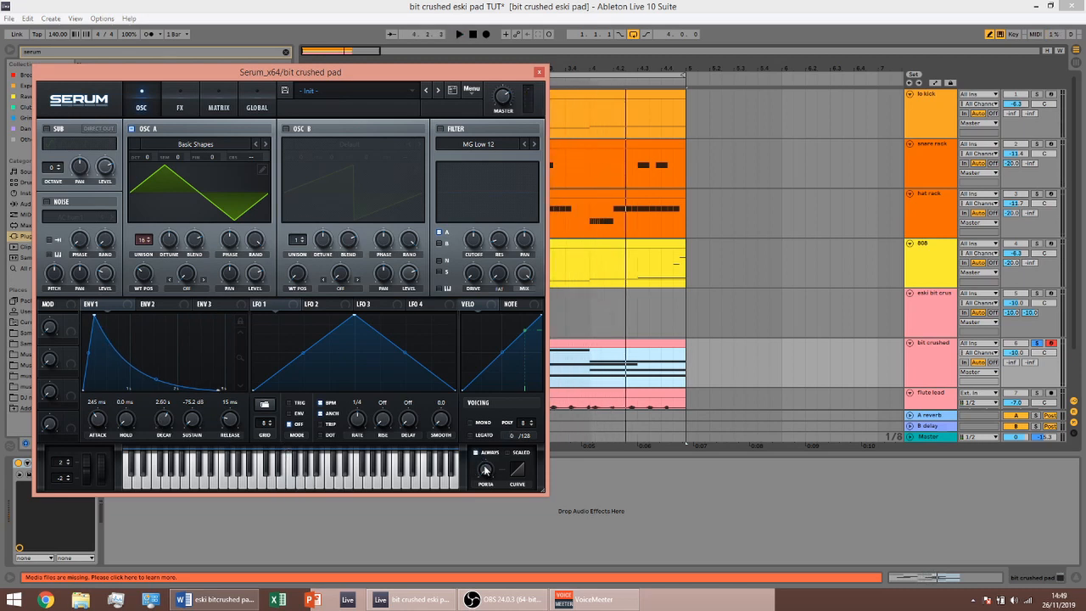
Step: Raise Serum's portamento time slightly with Always enabled, auditioning the glide between notes
{"action": "key", "text": "space"}
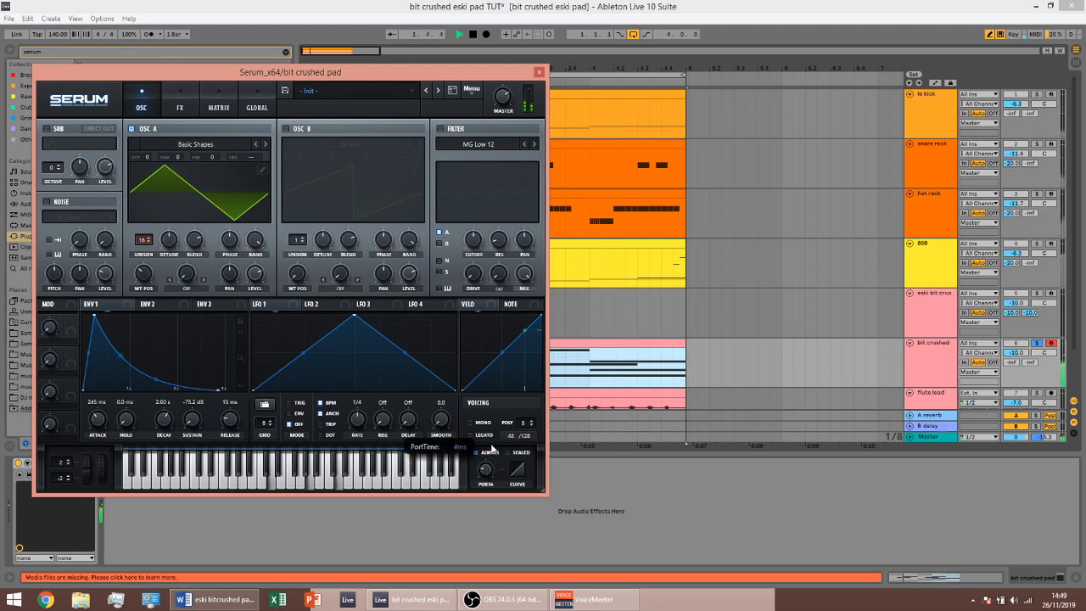
{"action": "left_click_drag", "start_coordinate": [491, 447], "coordinate": [496, 434]}
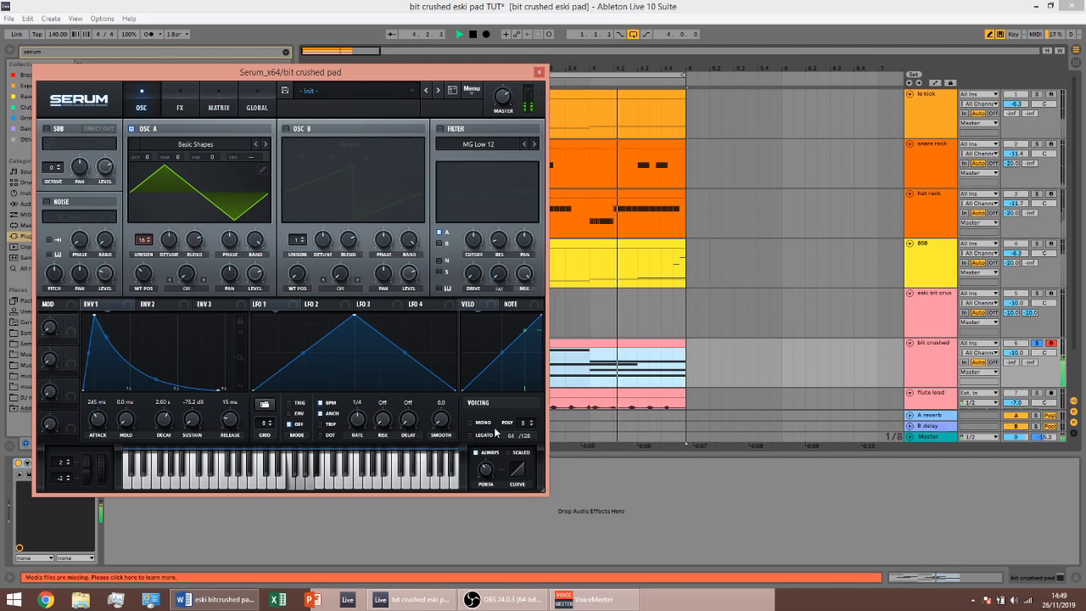
{"action": "key", "text": "space"}
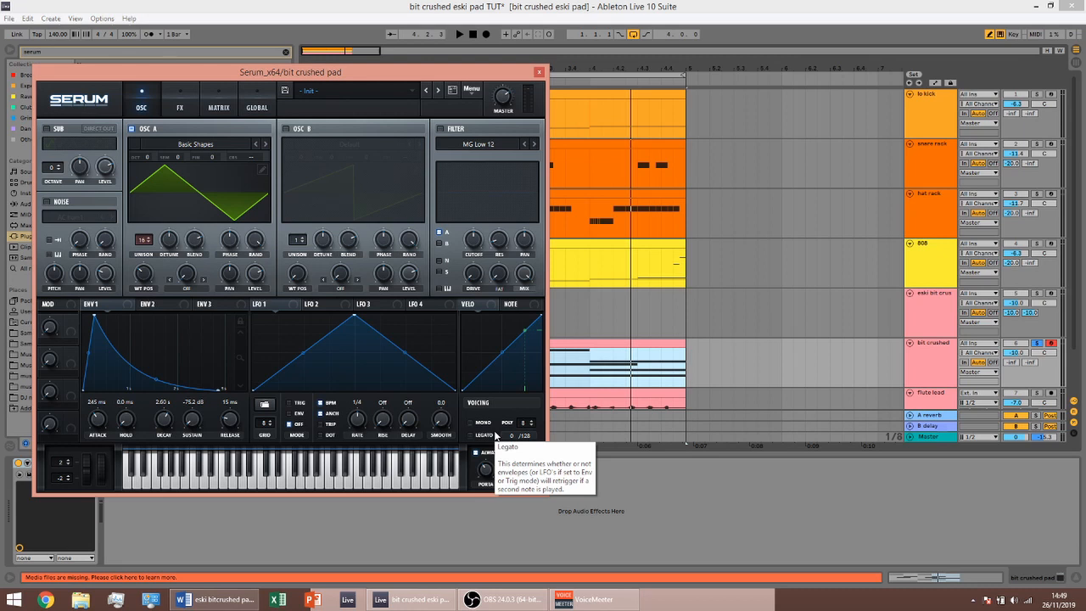
{"action": "key", "text": "space"}
{"action": "key", "text": "space"}
Step: Enable the MG Low 12 filter on oscillator A and raise its cutoff while the clip plays
{"action": "left_click", "coordinate": [440, 129]}
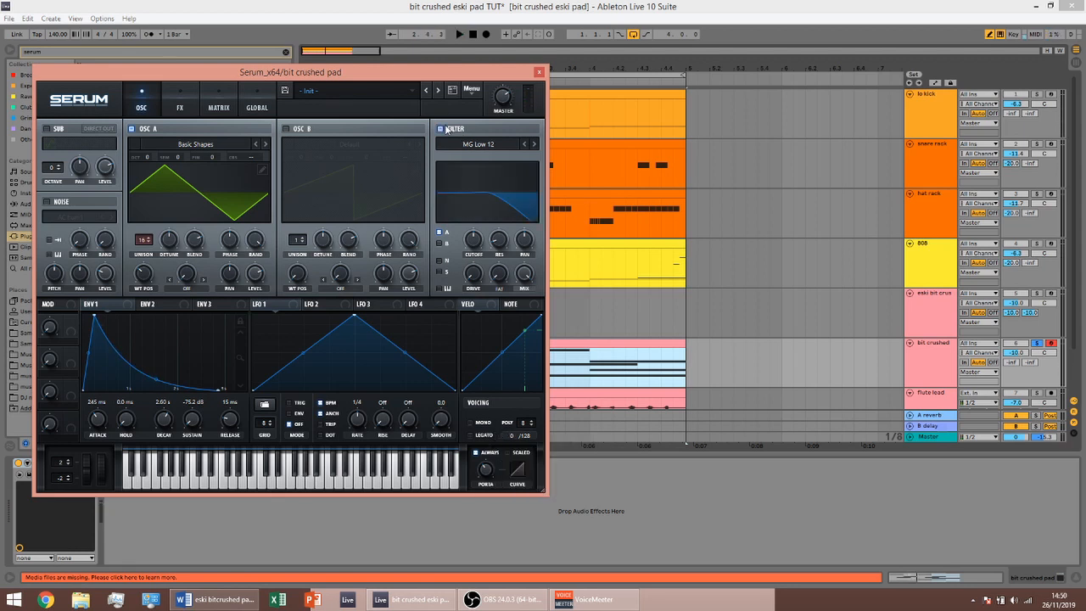
{"action": "key", "text": "space"}
{"action": "left_click_drag", "start_coordinate": [476, 248], "coordinate": [478, 236]}
{"action": "key", "text": "space"}
Step: Set LFO 1 to a 1/2 rate in Env mode and reshape it into a single rising ramp with a slight upward curve
{"action": "key", "text": "alt+Tab"}
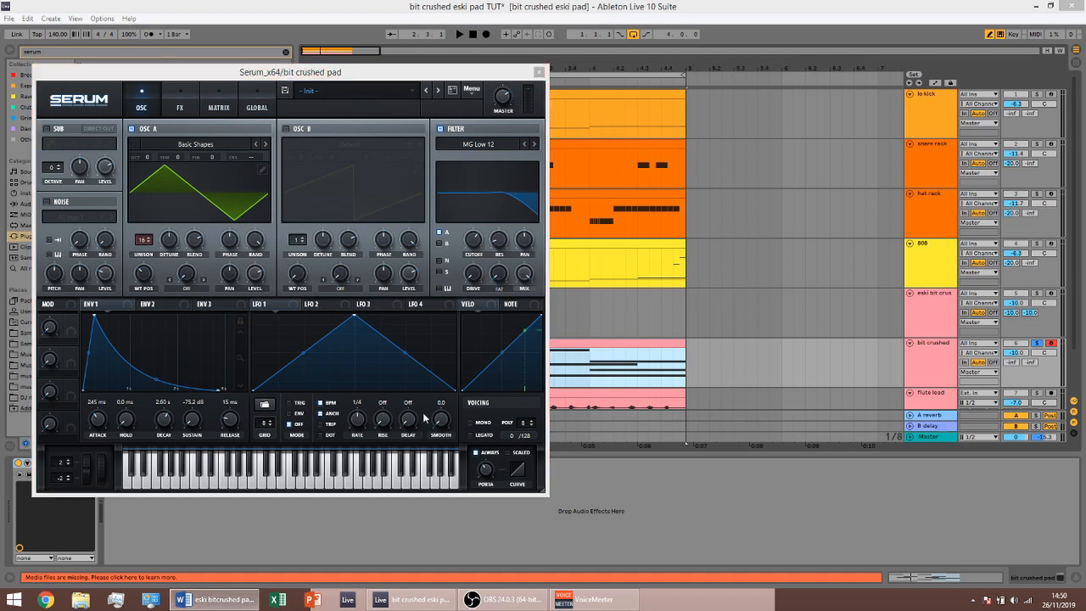
{"action": "left_click", "coordinate": [361, 422]}
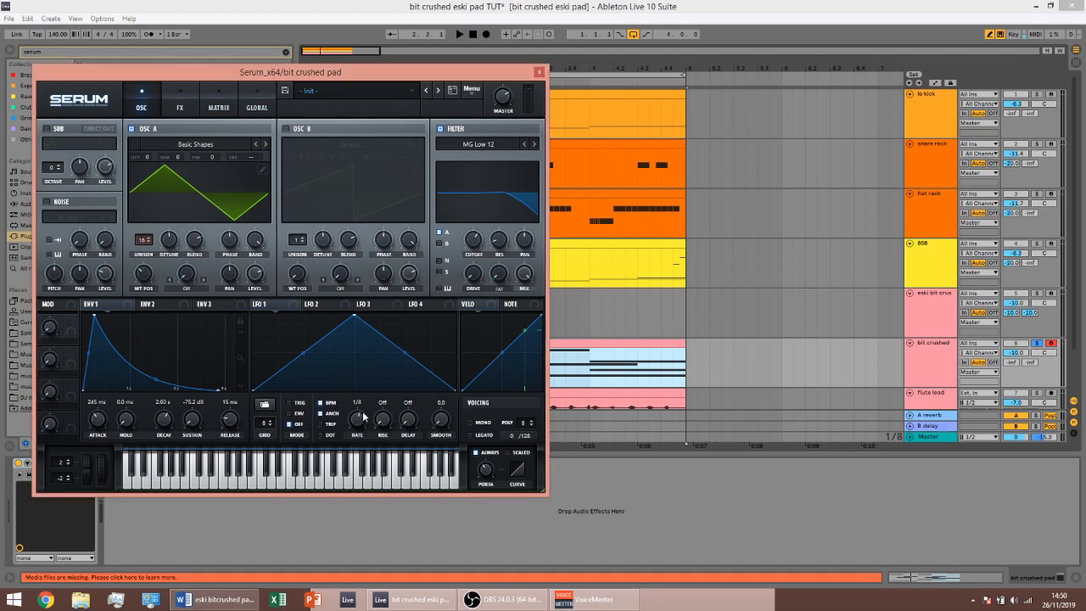
{"action": "left_click_drag", "start_coordinate": [364, 411], "coordinate": [367, 435]}
{"action": "left_click_drag", "start_coordinate": [357, 317], "coordinate": [472, 311]}
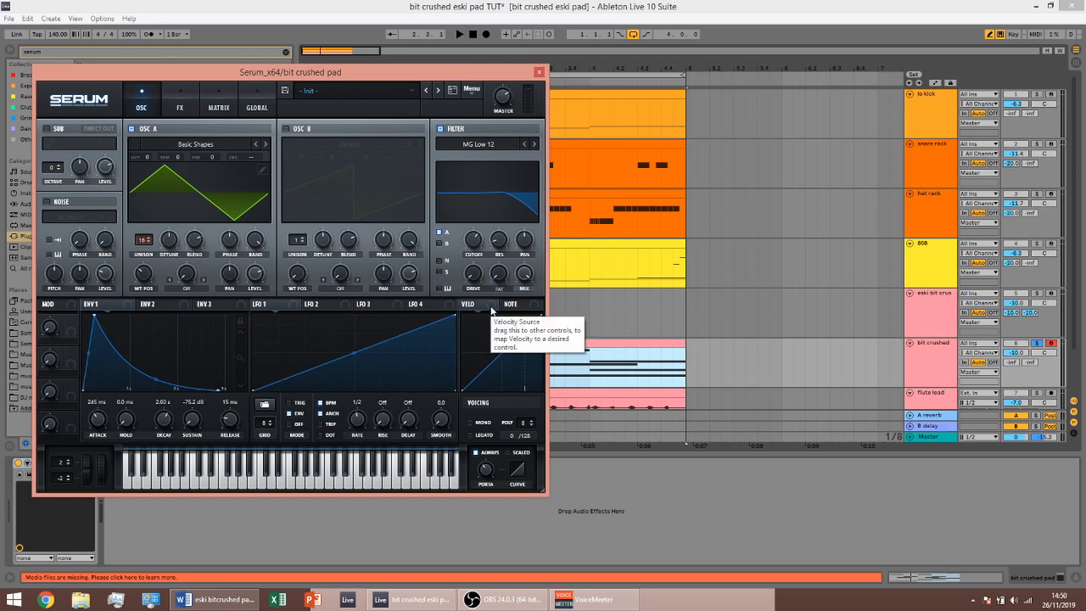
{"action": "left_click_drag", "start_coordinate": [354, 354], "coordinate": [355, 355]}
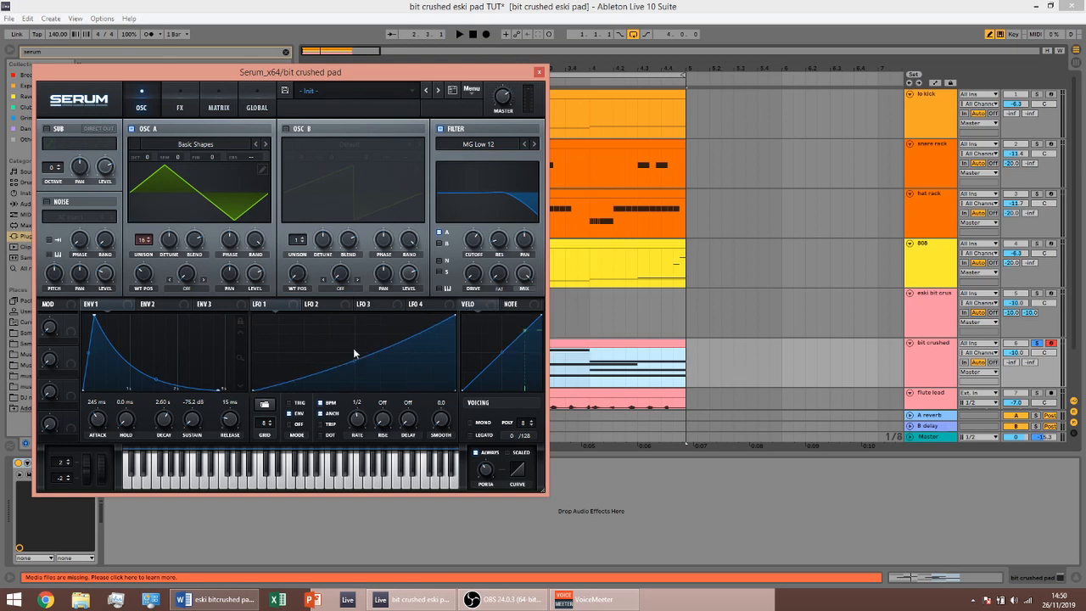
Step: Assign LFO 1 to the filter cutoff and audition the modulation
{"action": "left_click_drag", "start_coordinate": [295, 306], "coordinate": [453, 261]}
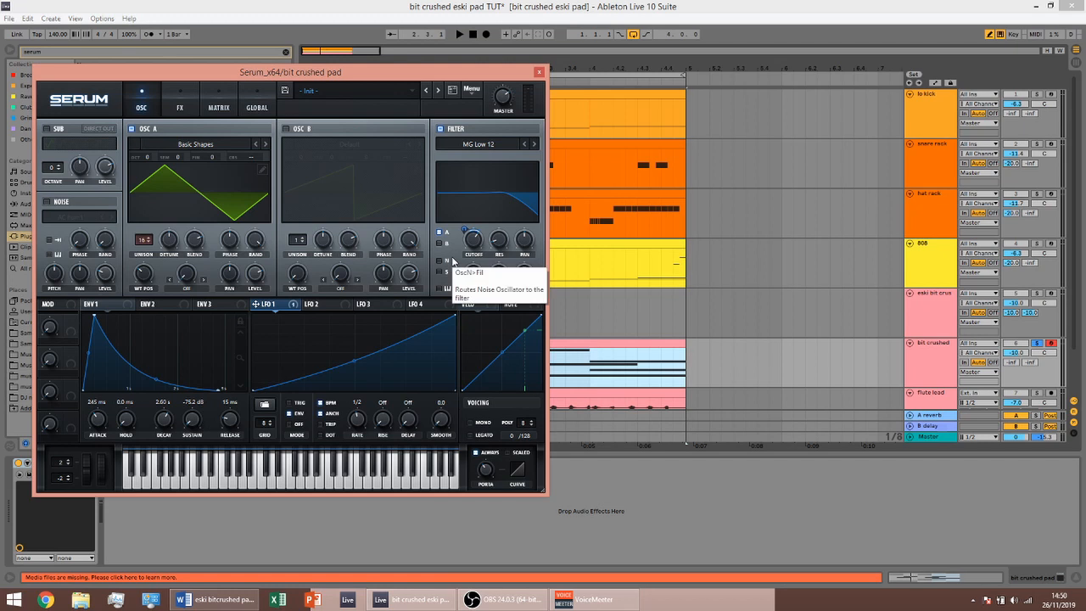
{"action": "key", "text": "space"}
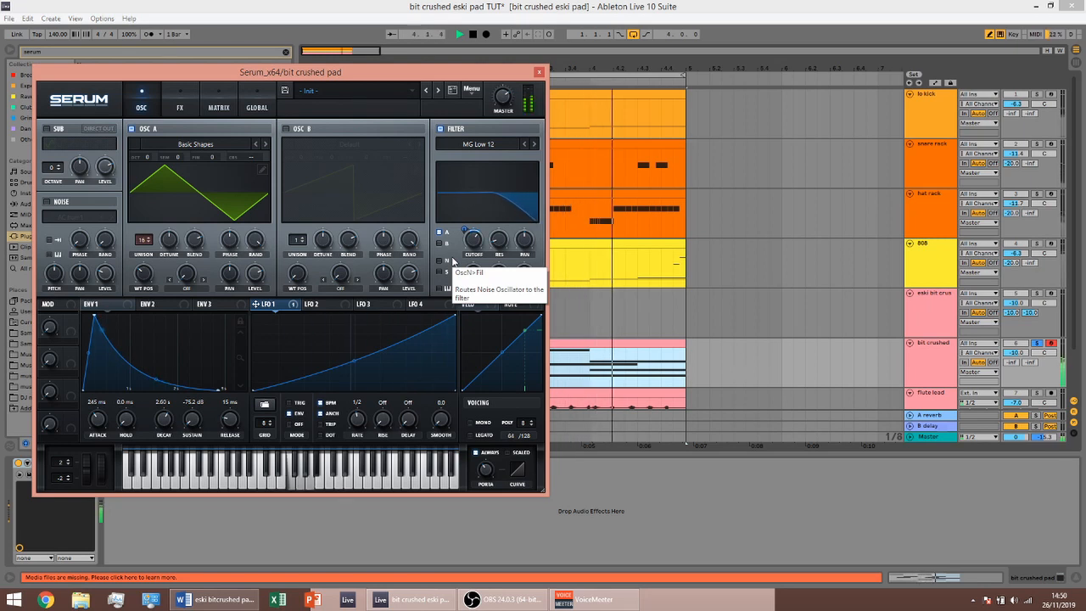
{"action": "key", "text": "space"}
Step: Enable the noise oscillator with the BrightWhite noise sample and audition it
{"action": "left_click", "coordinate": [68, 218]}
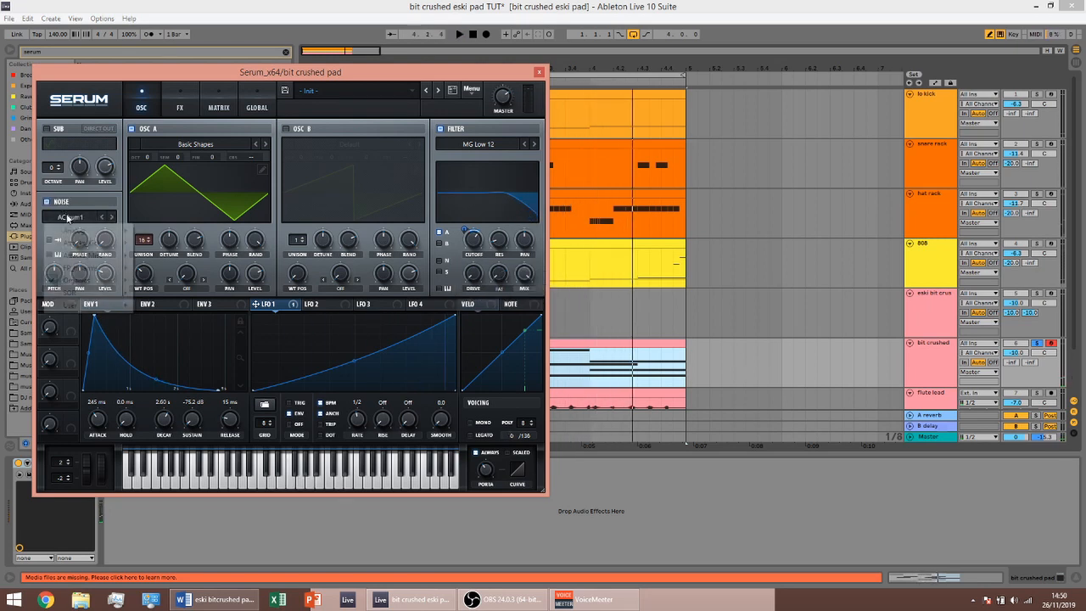
{"action": "mouse_move", "coordinate": [78, 223]}
{"action": "left_click", "coordinate": [164, 281]}
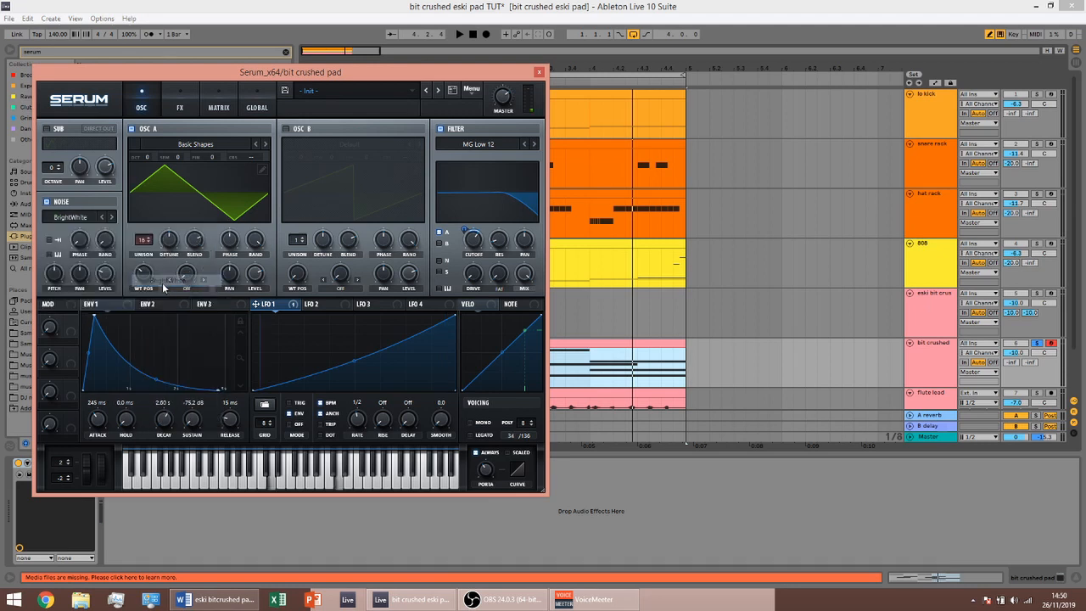
{"action": "key", "text": "space"}
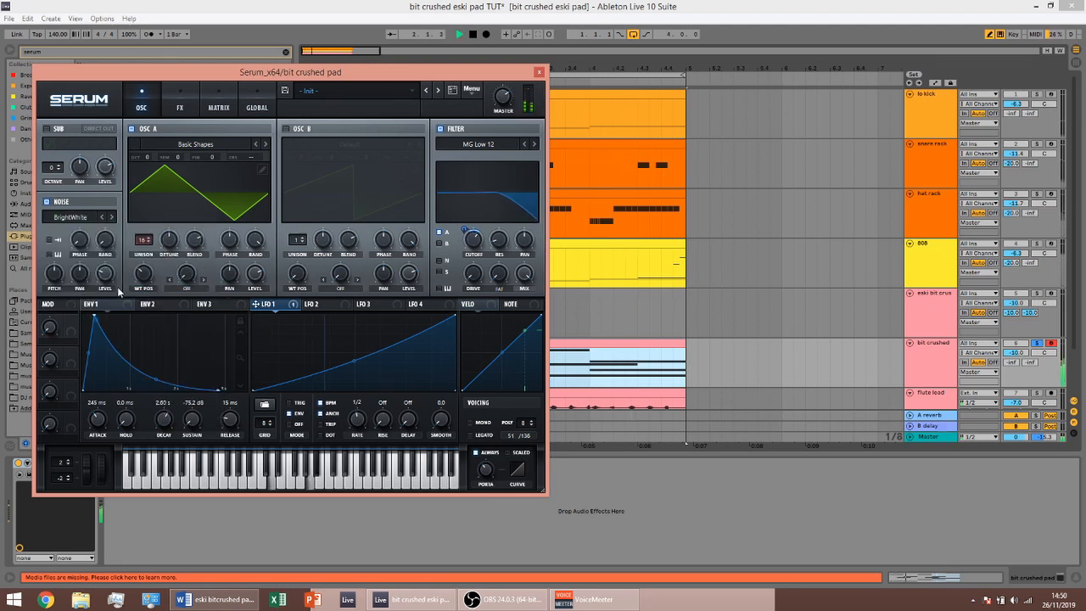
{"action": "key", "text": "space"}
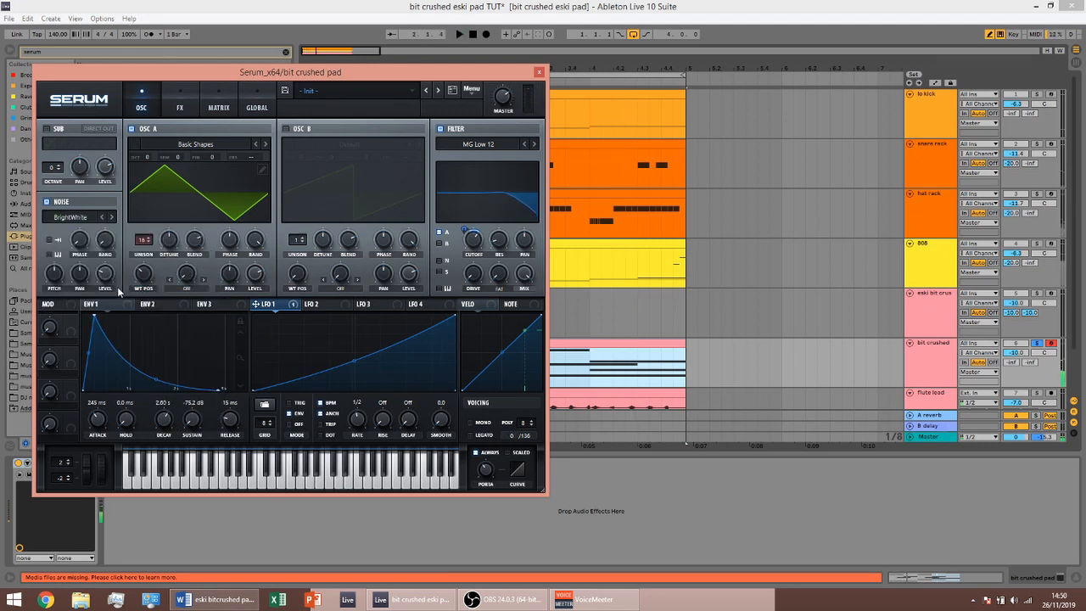
Step: Route the noise oscillator through the filter and adjust the noise level during playback
{"action": "left_click", "coordinate": [439, 263]}
{"action": "key", "text": "space"}
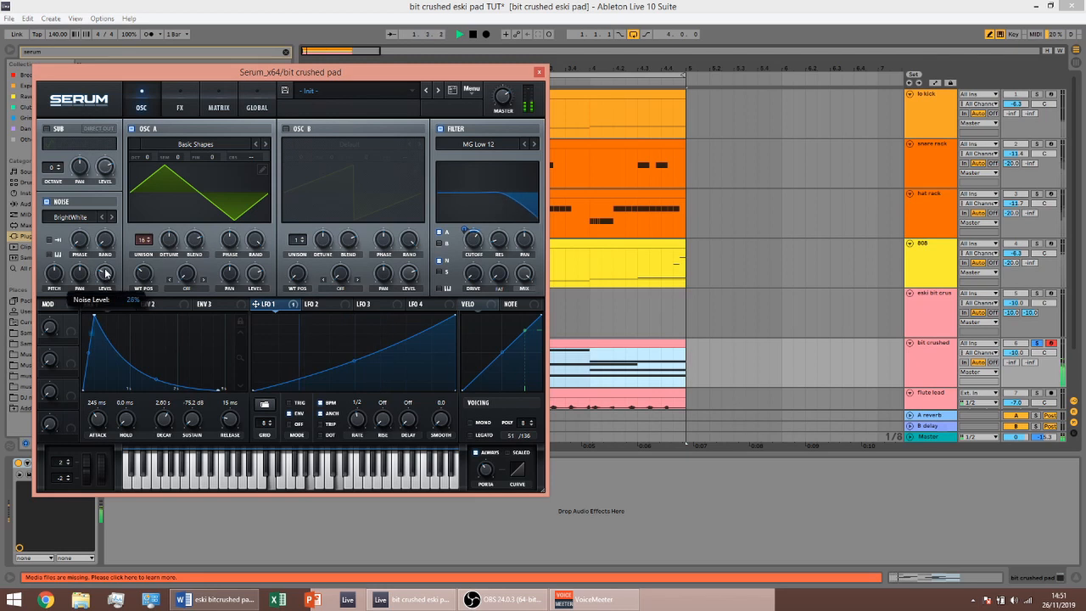
{"action": "left_click_drag", "start_coordinate": [106, 274], "coordinate": [105, 268]}
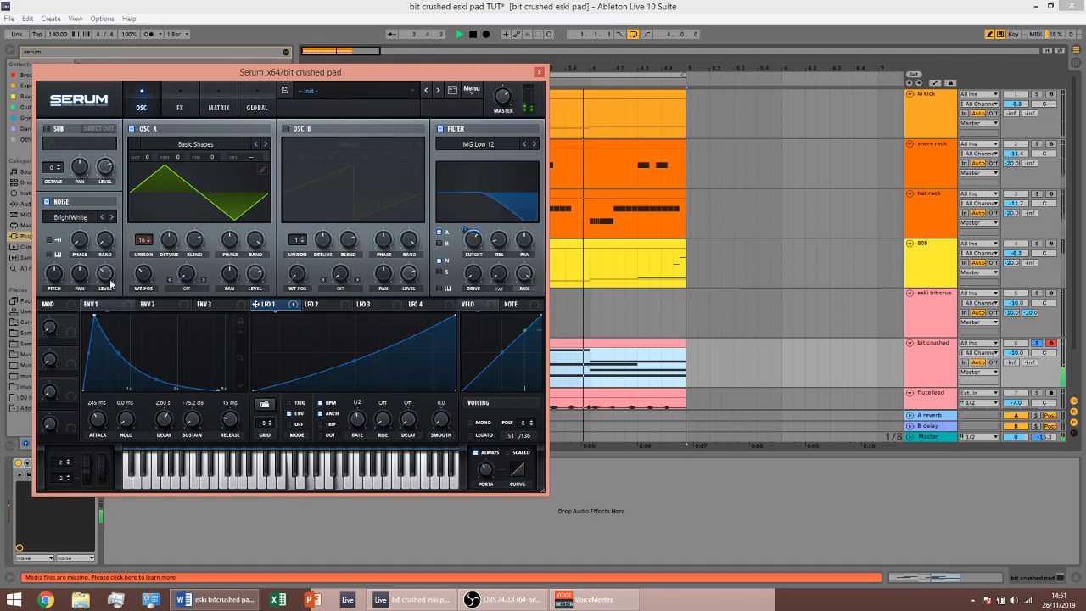
{"action": "key", "text": "space"}
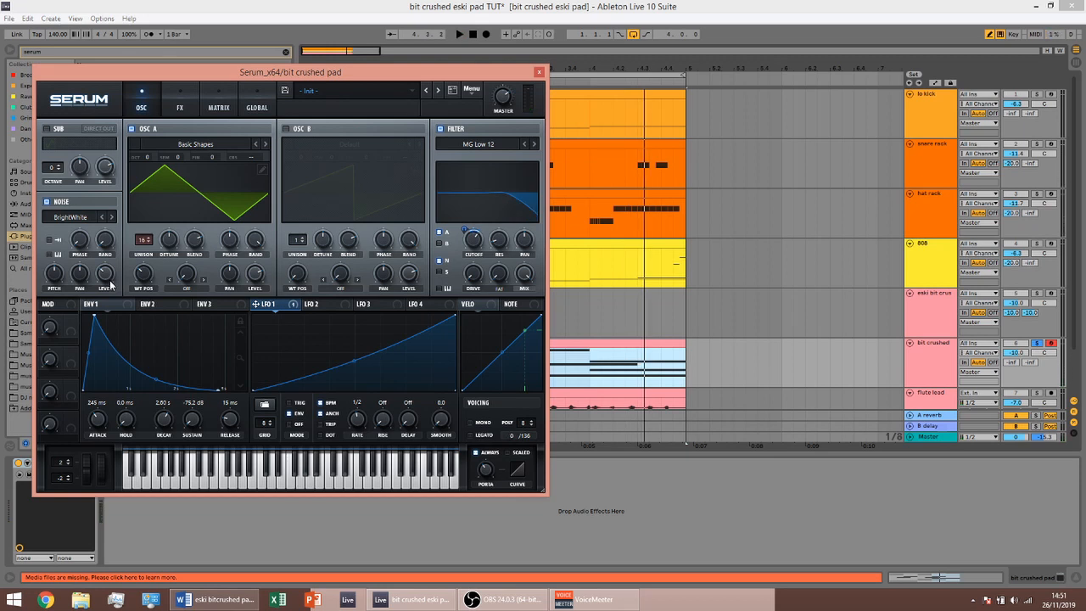
Step: Close the Serum window, find the Krush plug-in and add it after Serum on the bit crushed pad track
{"action": "left_click", "coordinate": [541, 72]}
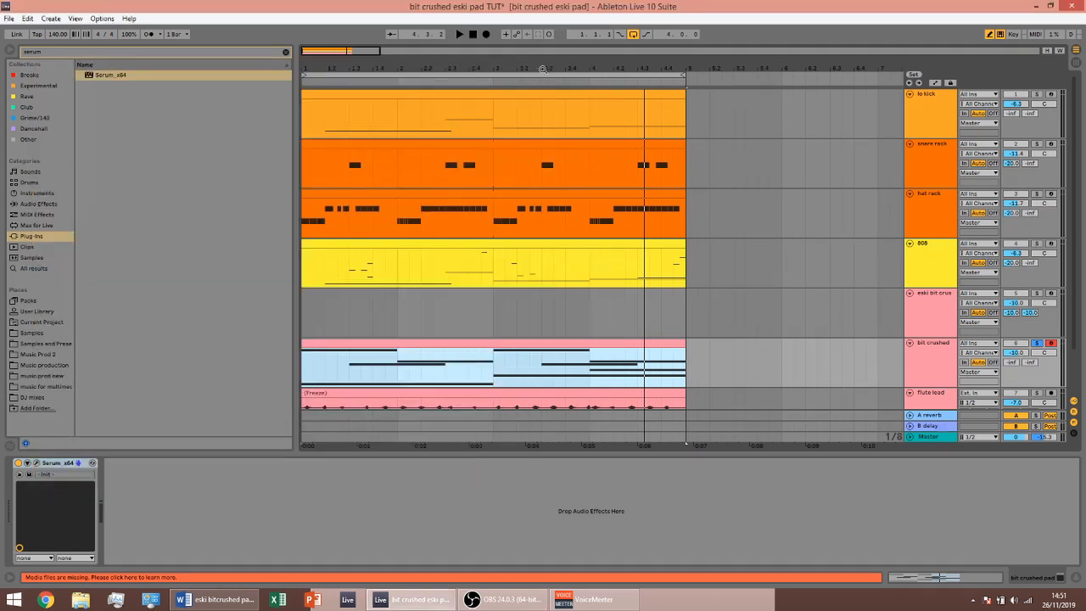
{"action": "key", "text": "ctrl+f"}
{"action": "type", "text": "krush"}
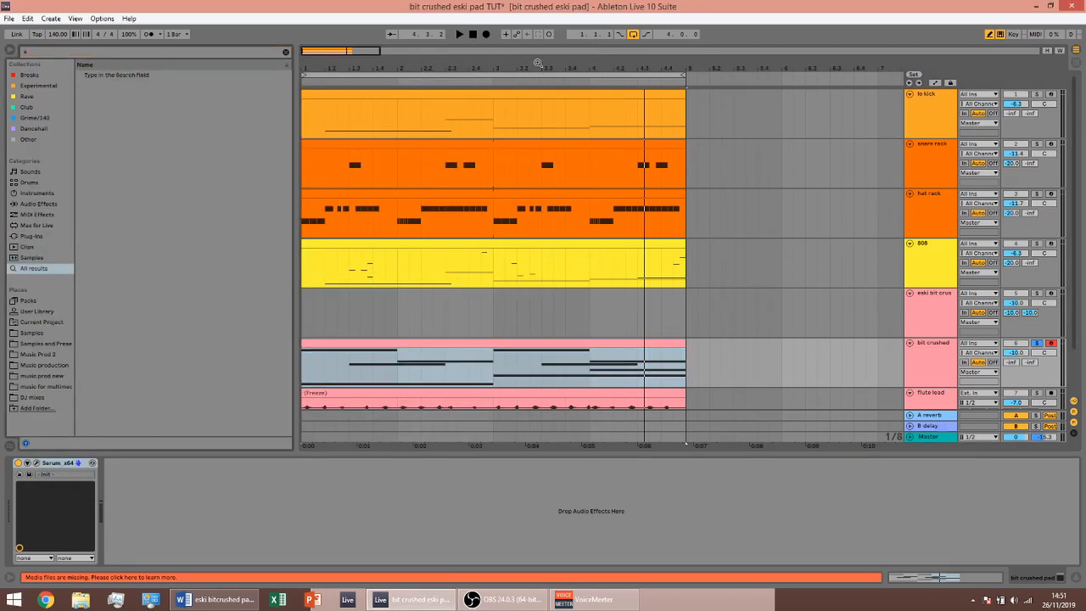
{"action": "left_click", "coordinate": [33, 236]}
{"action": "left_click_drag", "start_coordinate": [100, 74], "coordinate": [244, 508]}
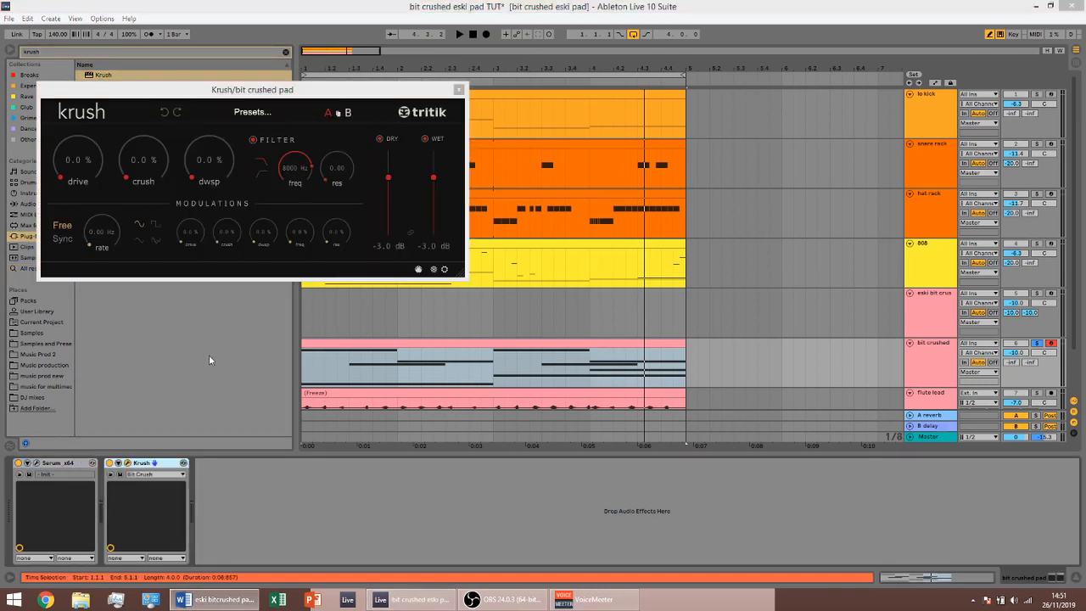
Step: During playback, set Krush's drive to 37.6 %, crush to 19.6 % and dwsp to 16.8 %
{"action": "key", "text": "space"}
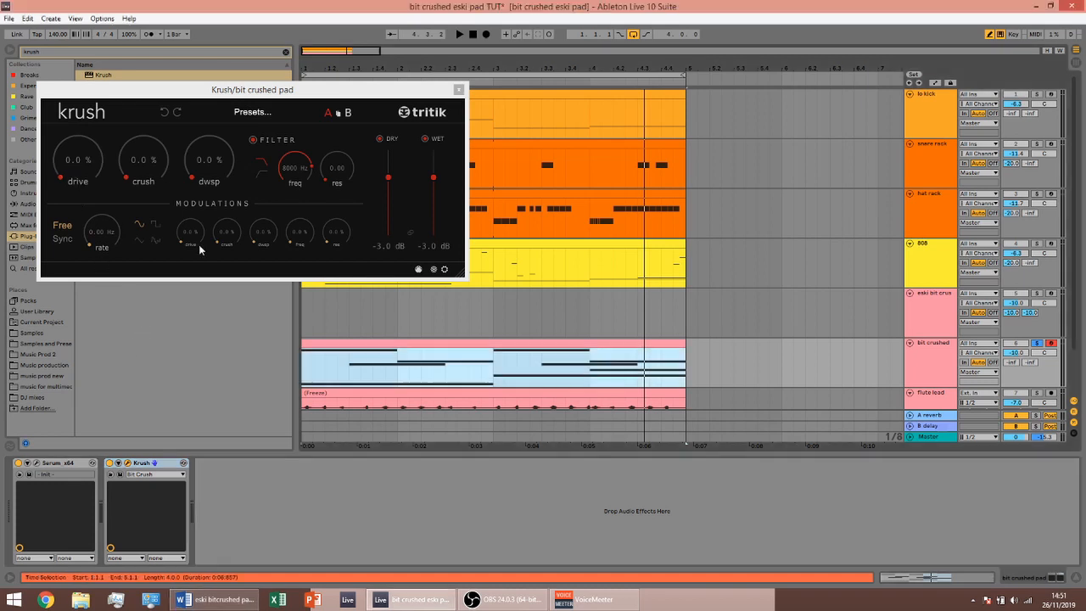
{"action": "left_click_drag", "start_coordinate": [88, 161], "coordinate": [115, 108]}
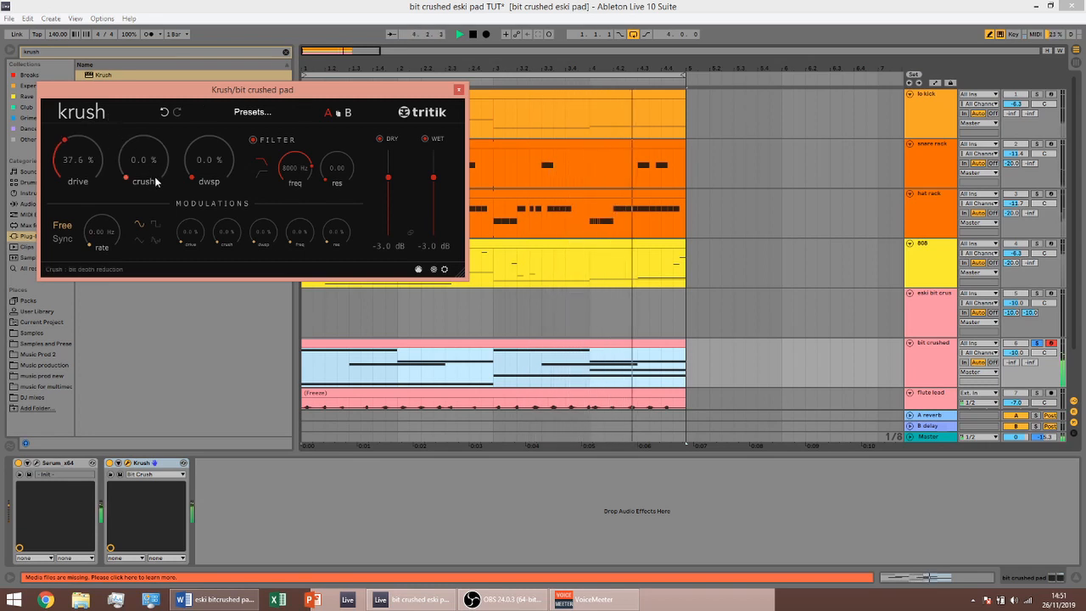
{"action": "left_click_drag", "start_coordinate": [159, 186], "coordinate": [152, 147]}
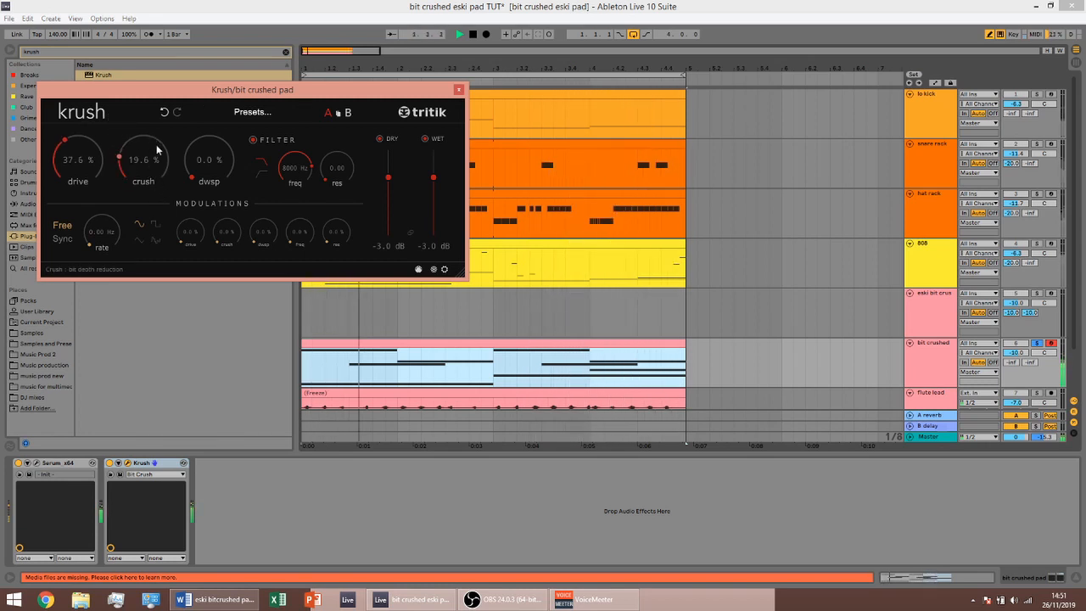
{"action": "left_click_drag", "start_coordinate": [211, 175], "coordinate": [215, 140]}
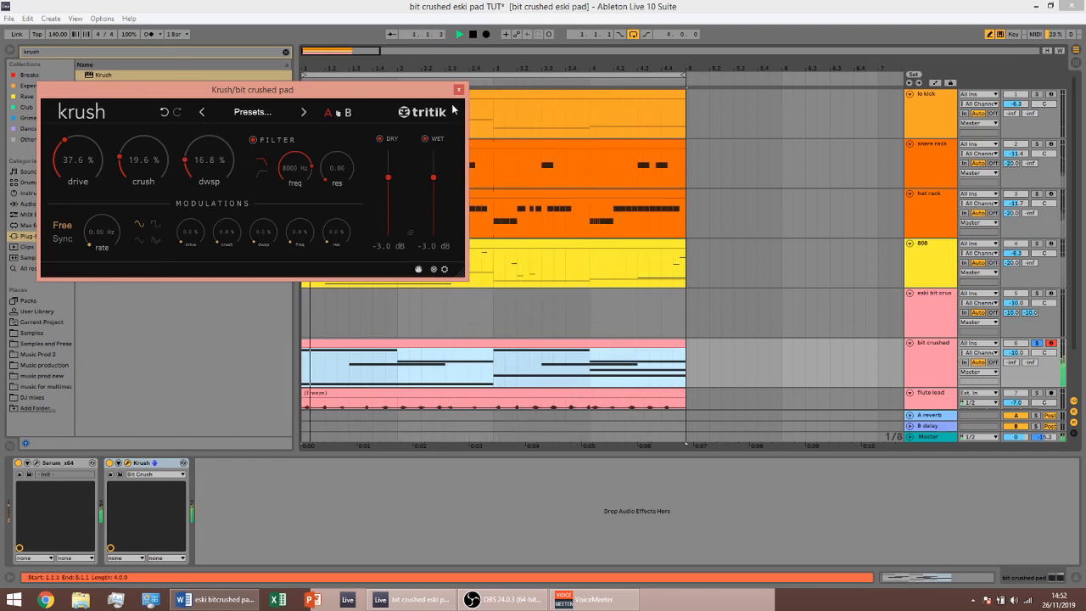
{"action": "left_click", "coordinate": [446, 339]}
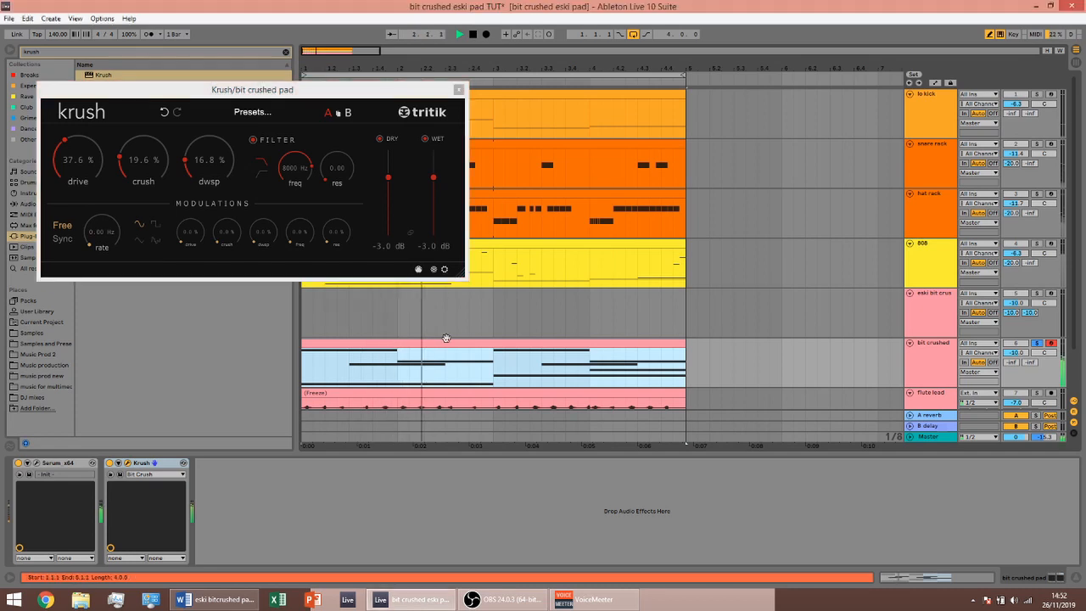
{"action": "key", "text": "space"}
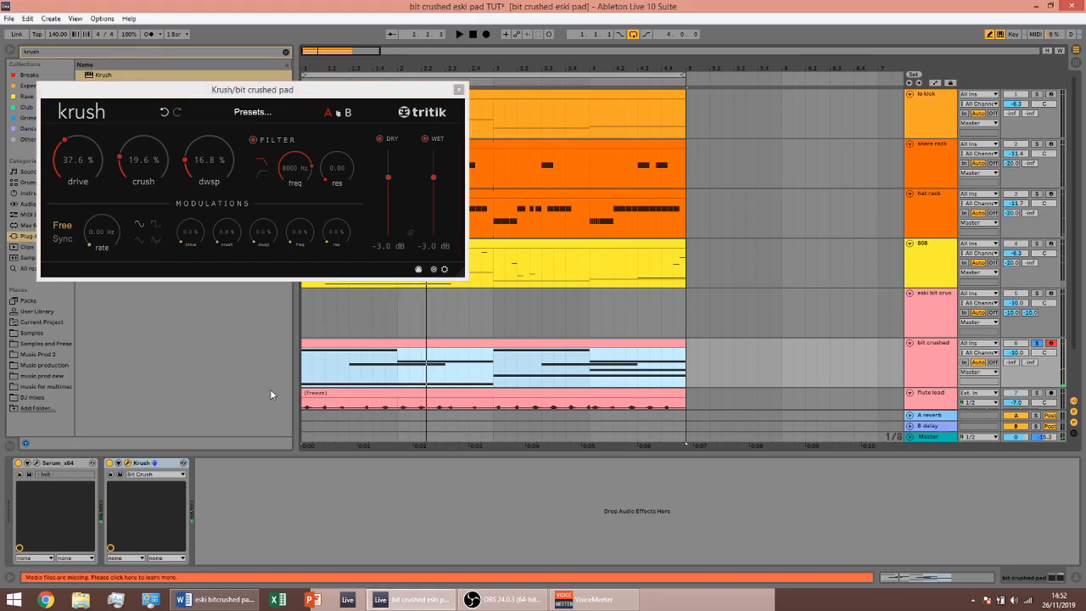
Step: Group Krush into an Audio Effect Rack and create a second, empty chain in it
{"action": "left_click", "coordinate": [148, 466]}
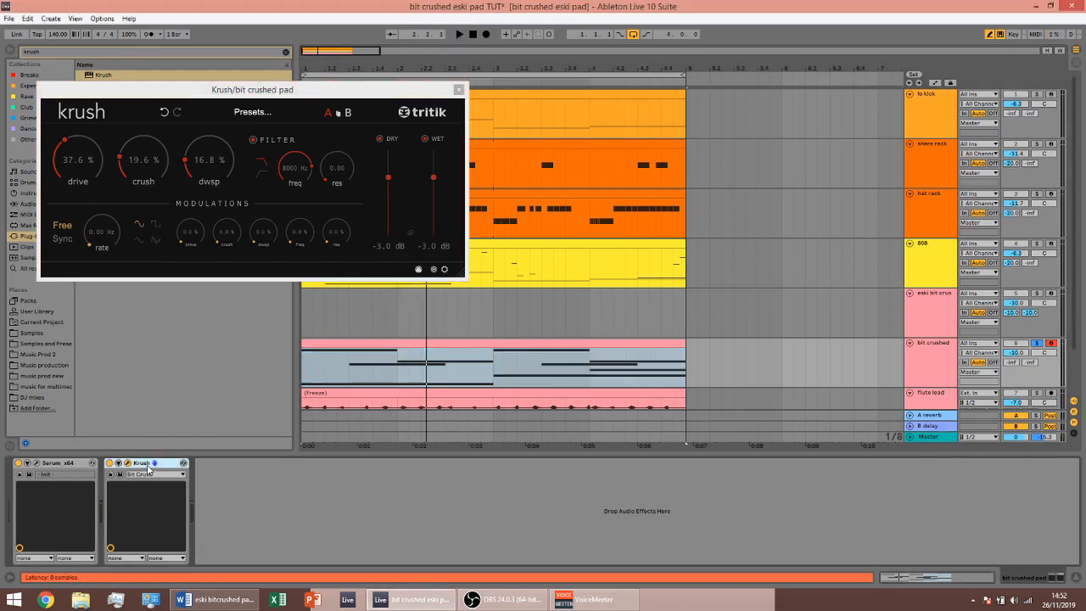
{"action": "key", "text": "ctrl+g"}
{"action": "left_click", "coordinate": [110, 486]}
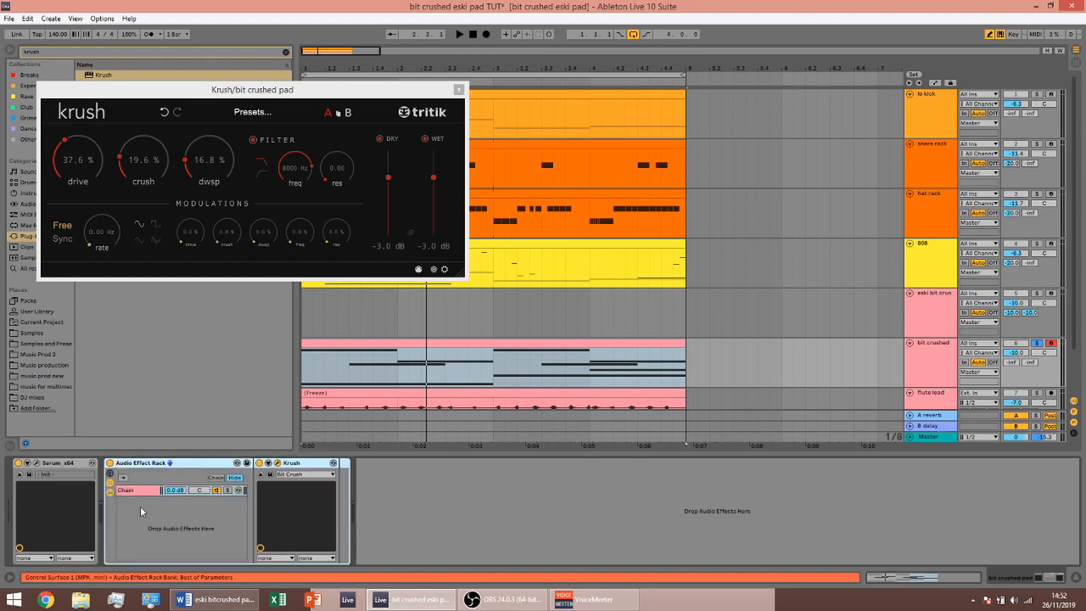
{"action": "left_click", "coordinate": [166, 526]}
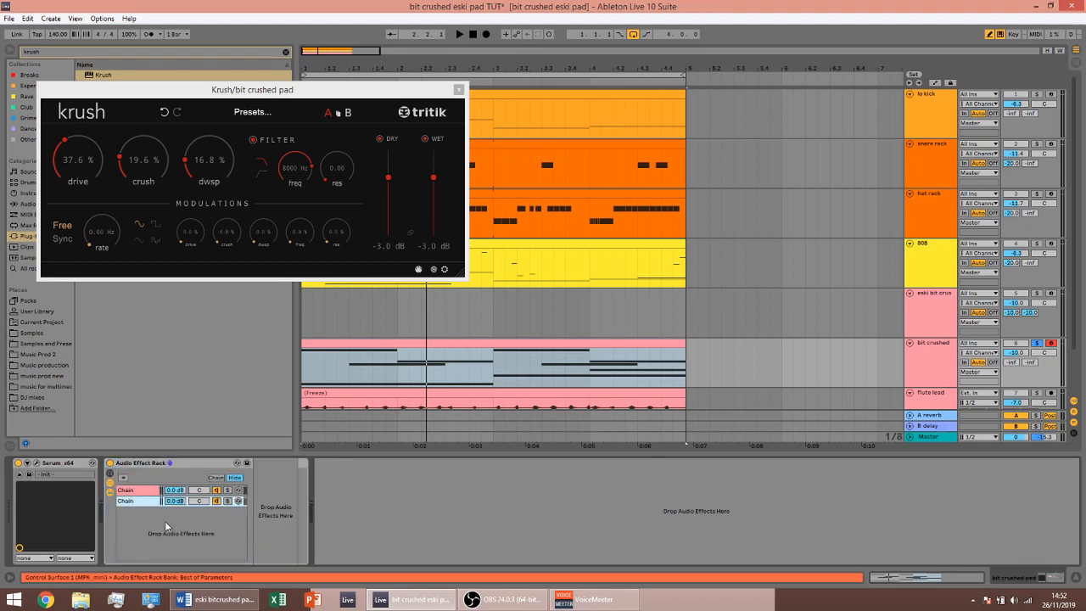
Step: In the Krush chain, lower Krush's dry level to -inf and set its wet level to -1.0 dB
{"action": "left_click", "coordinate": [139, 492]}
{"action": "left_click_drag", "start_coordinate": [389, 175], "coordinate": [376, 303]}
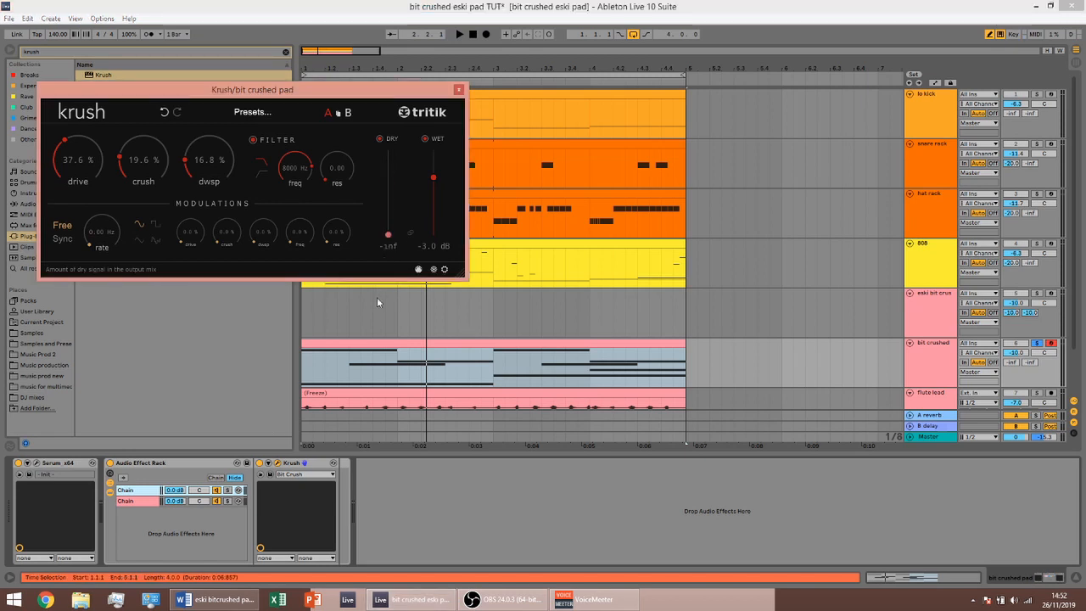
{"action": "double_click", "coordinate": [433, 246]}
{"action": "key", "text": "ctrl+a"}
{"action": "type", "text": "-1"}
{"action": "key", "text": "Return"}
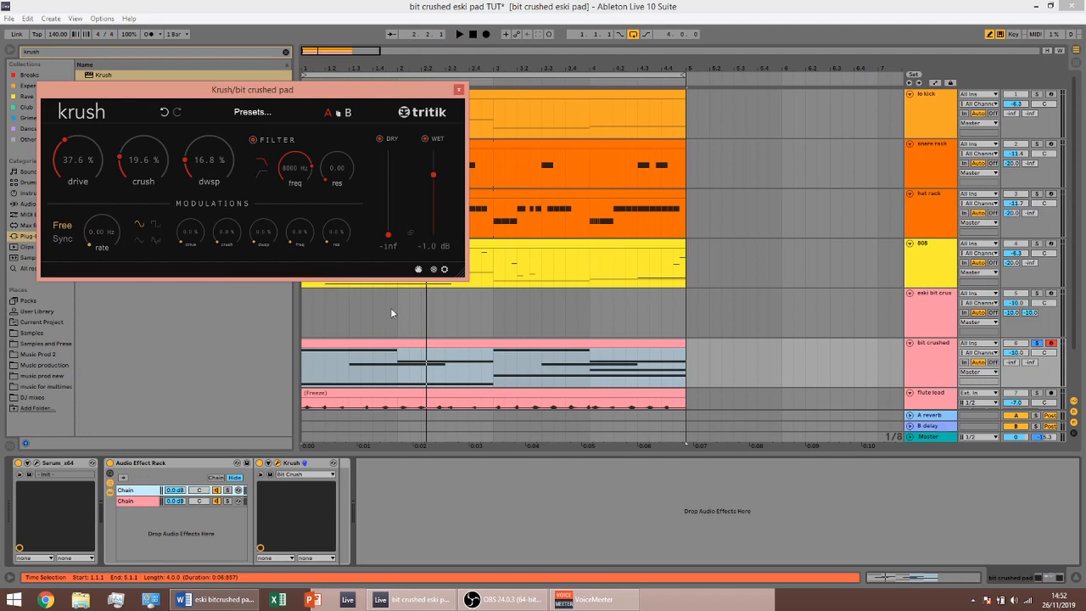
Step: Place the empty chain above the Krush chain and rename the two chains "clean" and "bitcrushed"
{"action": "left_click", "coordinate": [135, 502]}
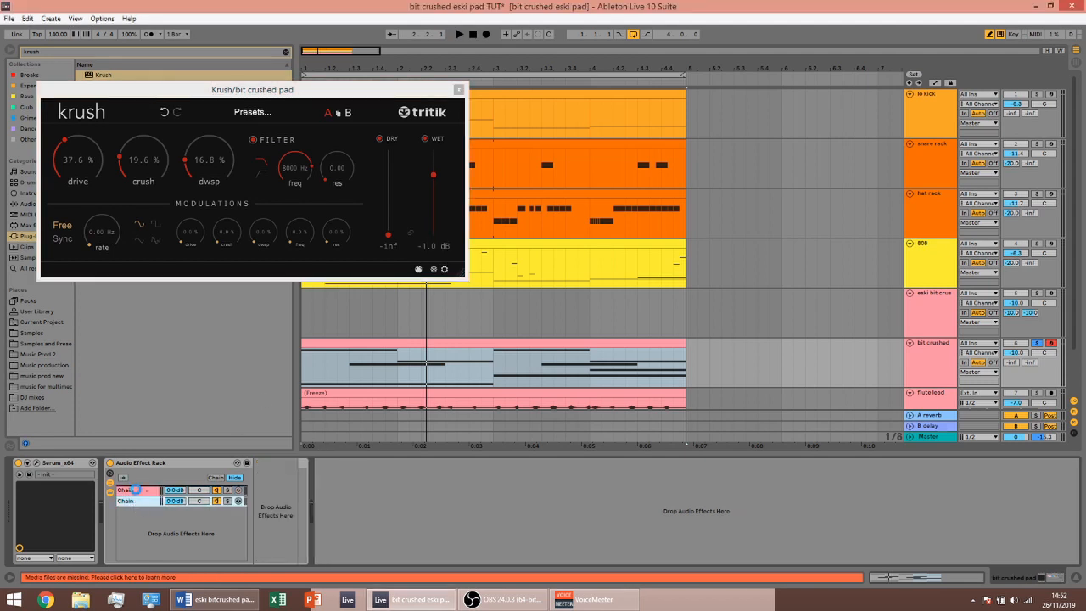
{"action": "left_click", "coordinate": [136, 490]}
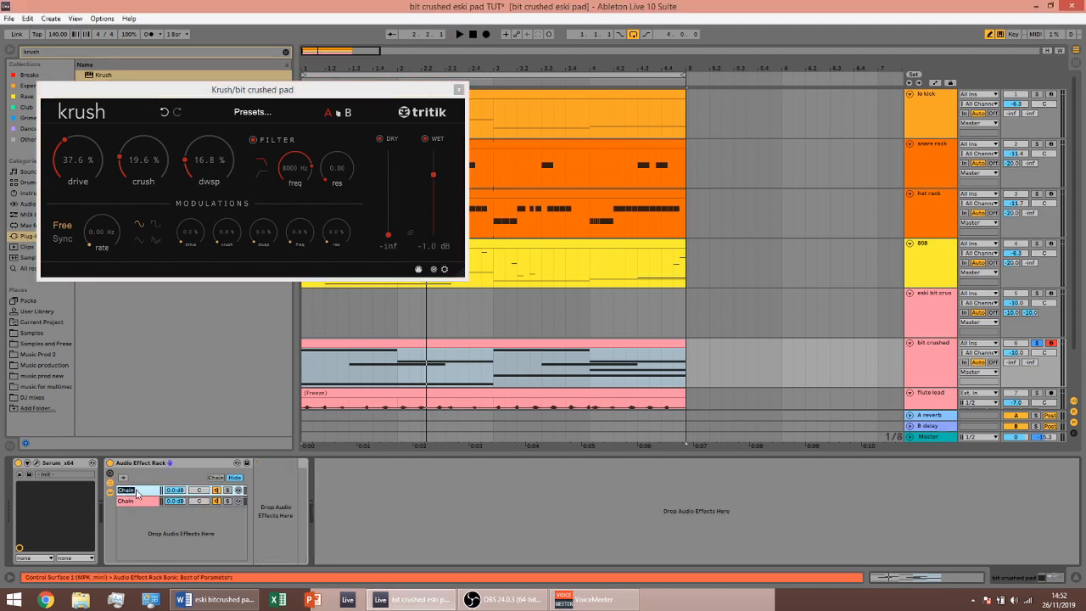
{"action": "type", "text": "clean"}
{"action": "left_click", "coordinate": [144, 501]}
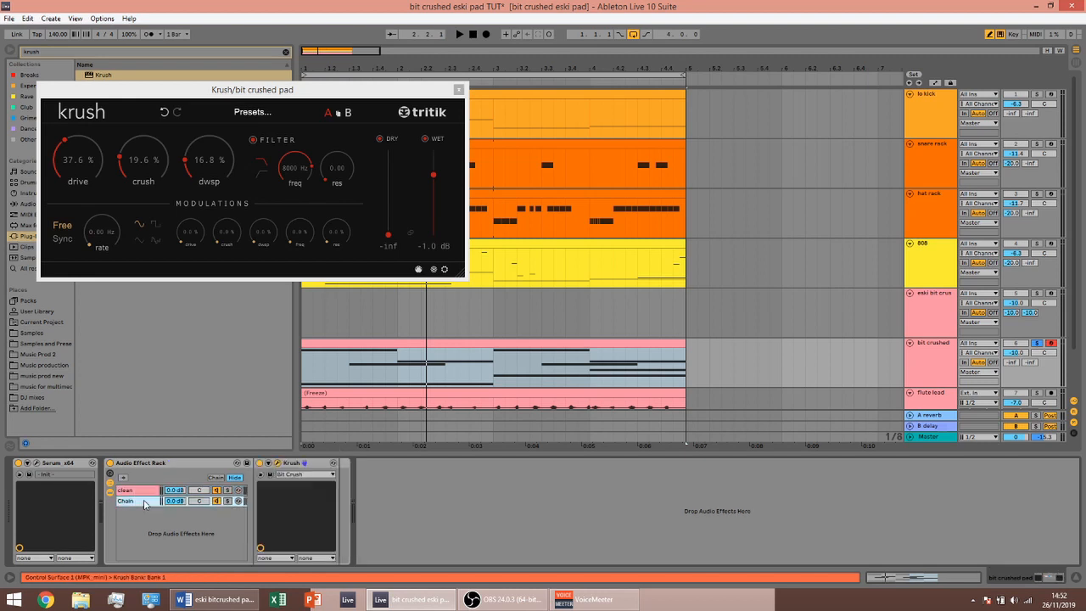
{"action": "key", "text": "ctrl+r"}
{"action": "type", "text": "bitcrushed"}
{"action": "key", "text": "Return"}
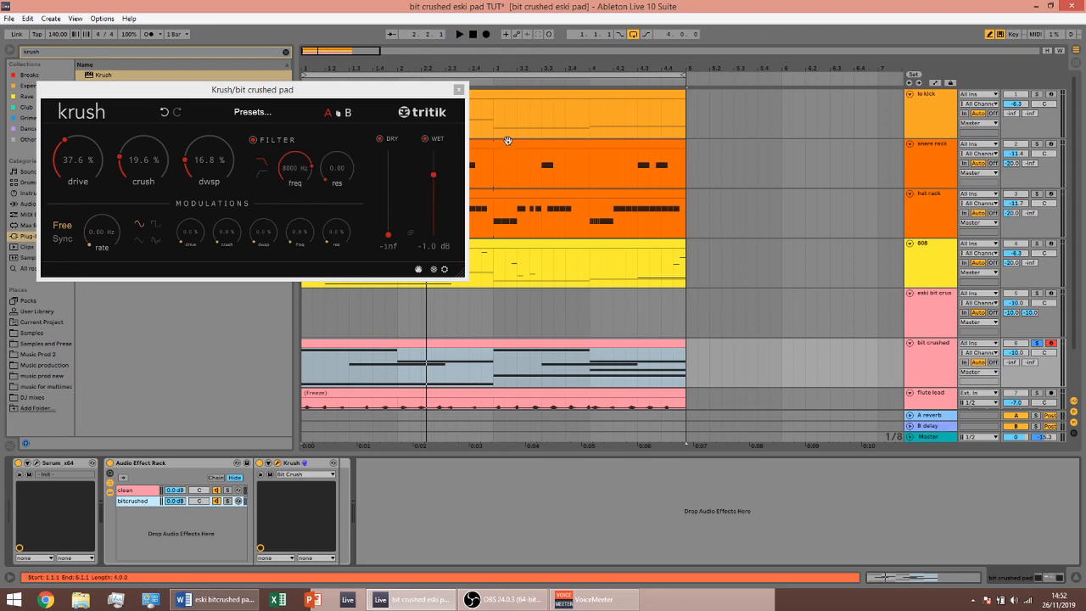
Step: Close the Krush window and add an EQ Eight after Krush in the bitcrushed chain
{"action": "left_click", "coordinate": [458, 89]}
{"action": "key", "text": "ctrl+f"}
{"action": "type", "text": "eq"}
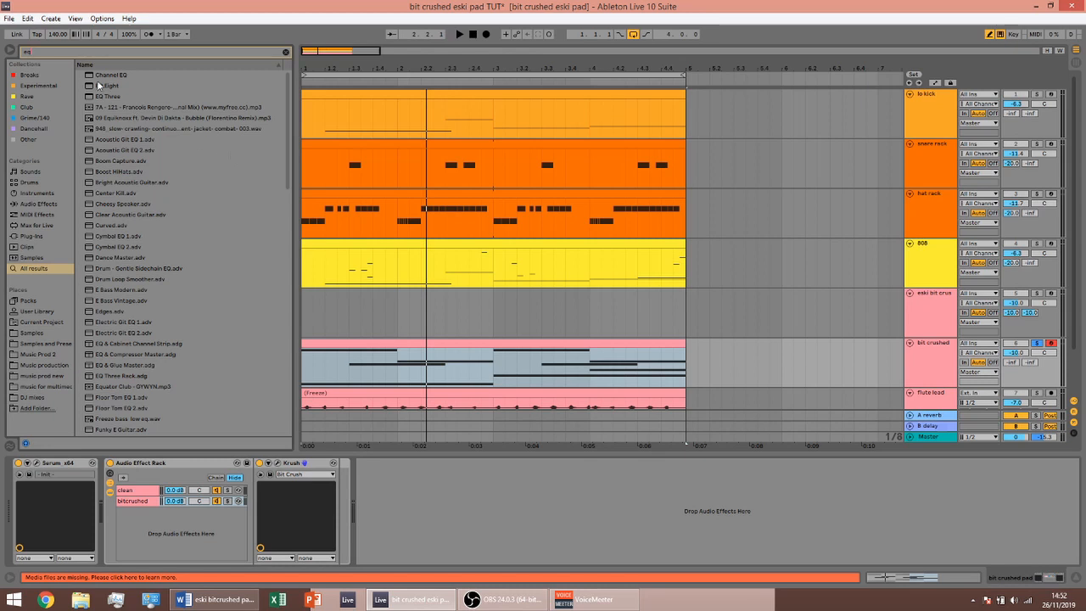
{"action": "left_click_drag", "start_coordinate": [98, 84], "coordinate": [337, 524]}
Step: Enable band 8 of the bitcrushed chain's EQ Eight as a gentle high cut and set it to 9.94 kHz while auditioning
{"action": "key", "text": "space"}
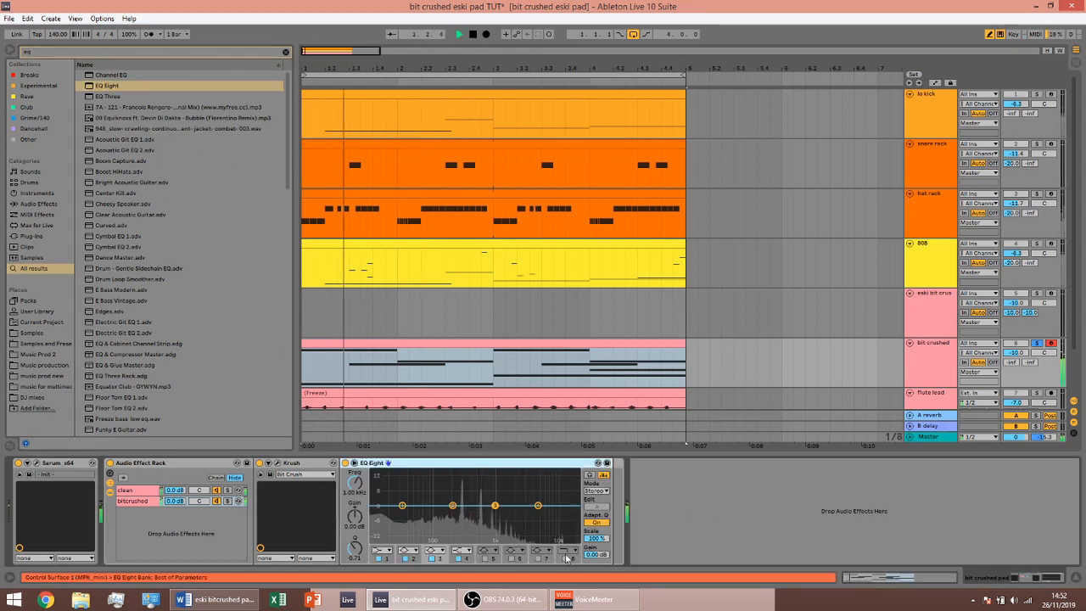
{"action": "left_click", "coordinate": [566, 560]}
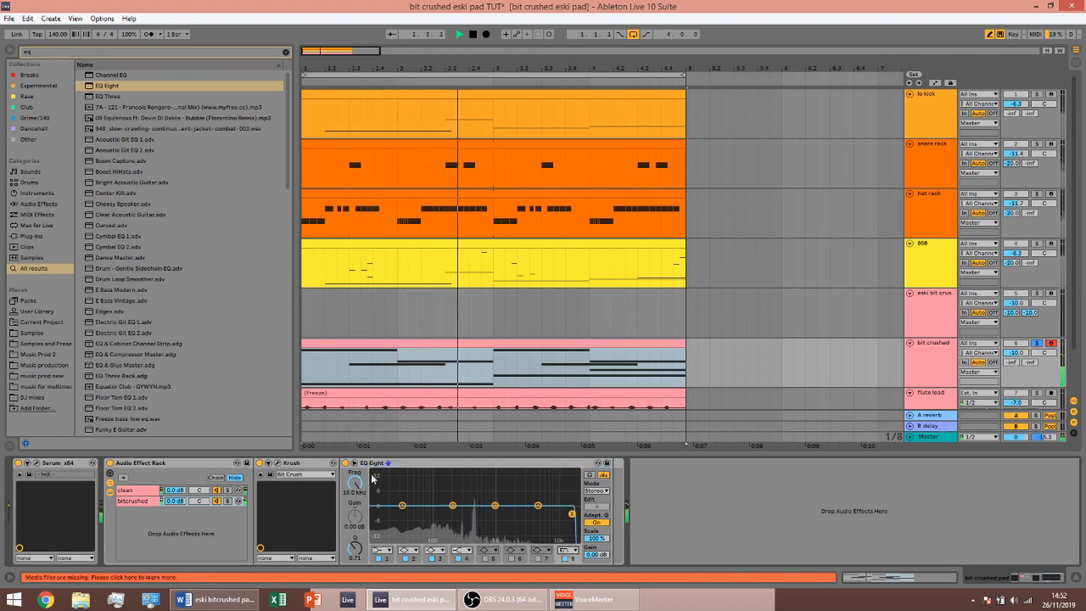
{"action": "left_click", "coordinate": [563, 550]}
{"action": "left_click", "coordinate": [563, 542]}
{"action": "key", "text": "space"}
{"action": "left_click_drag", "start_coordinate": [570, 513], "coordinate": [562, 513]}
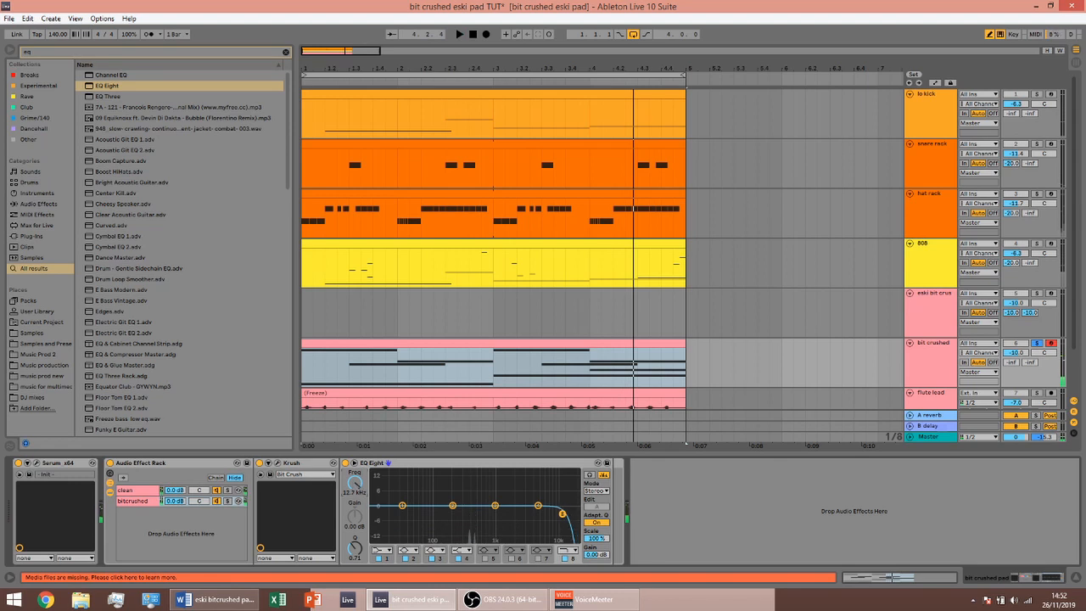
{"action": "key", "text": "space"}
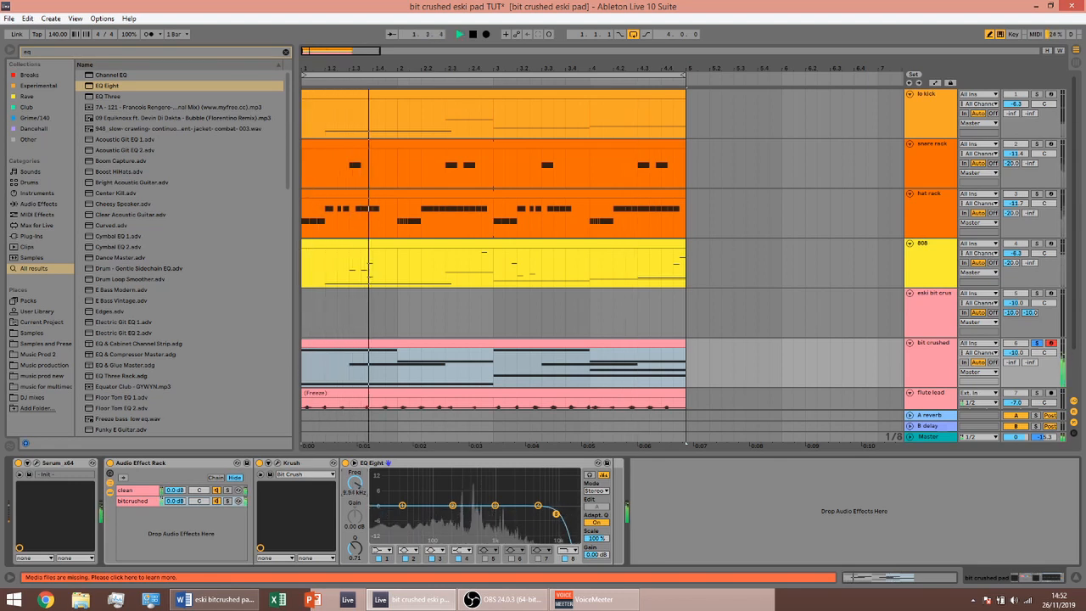
{"action": "left_click_drag", "start_coordinate": [357, 481], "coordinate": [356, 486]}
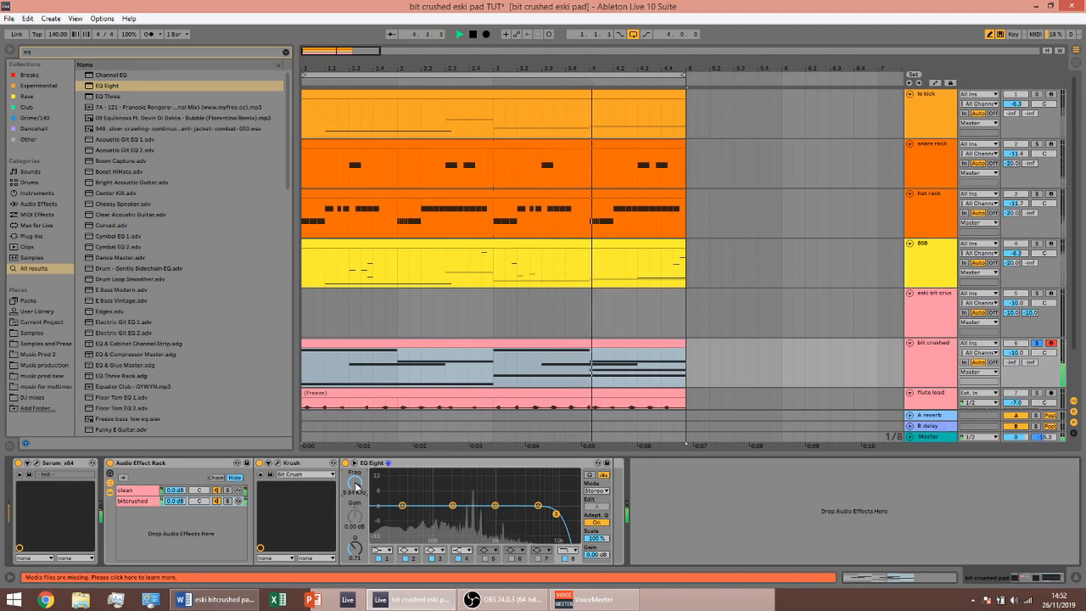
{"action": "key", "text": "space"}
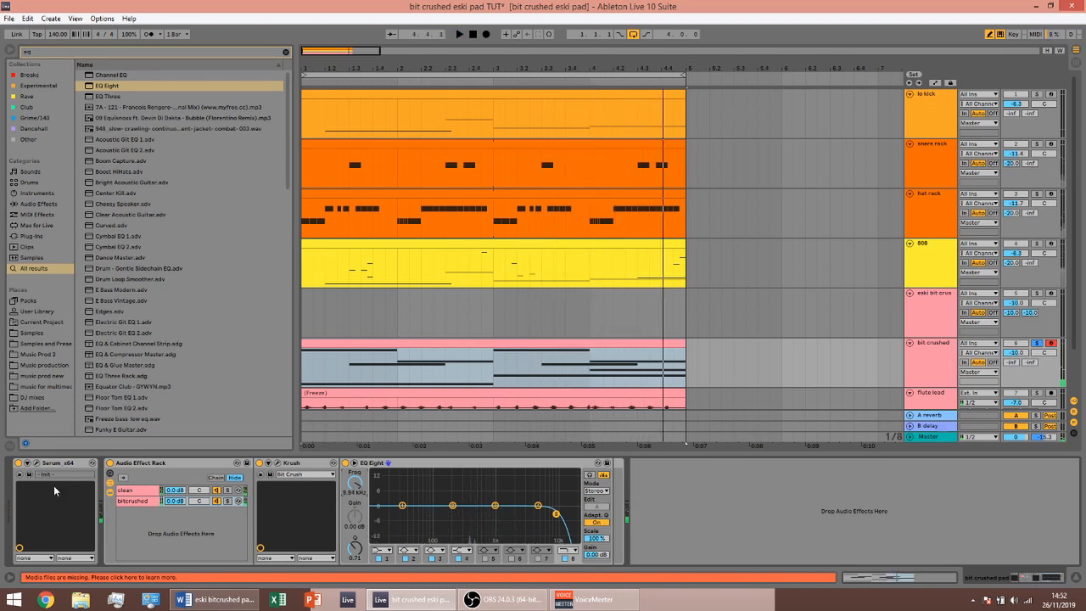
Step: Add a second EQ Eight after the Audio Effect Rack
{"action": "left_click", "coordinate": [688, 16]}
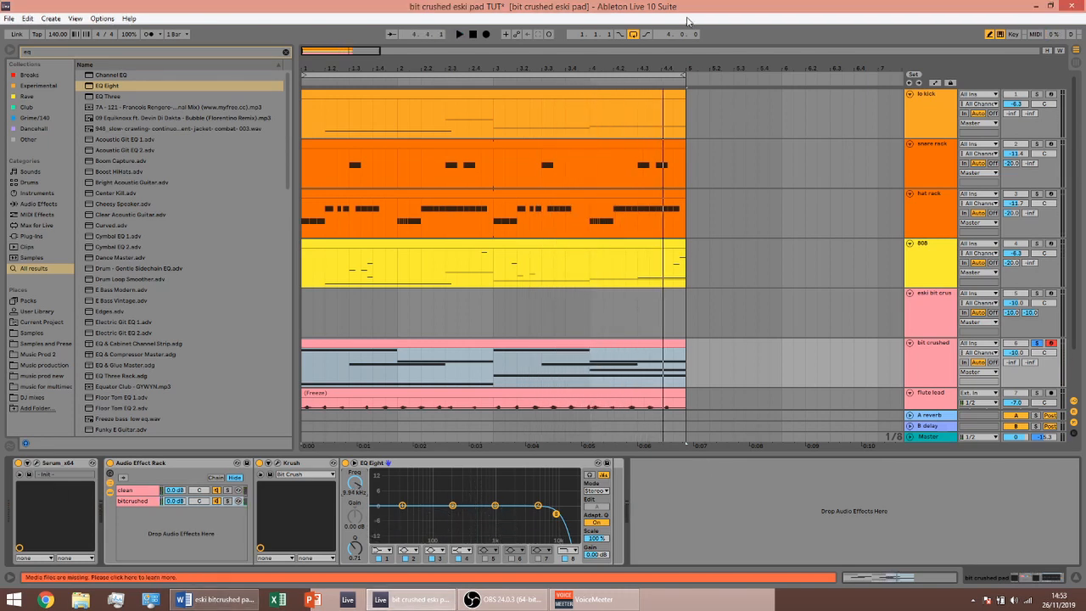
{"action": "left_click", "coordinate": [768, 504]}
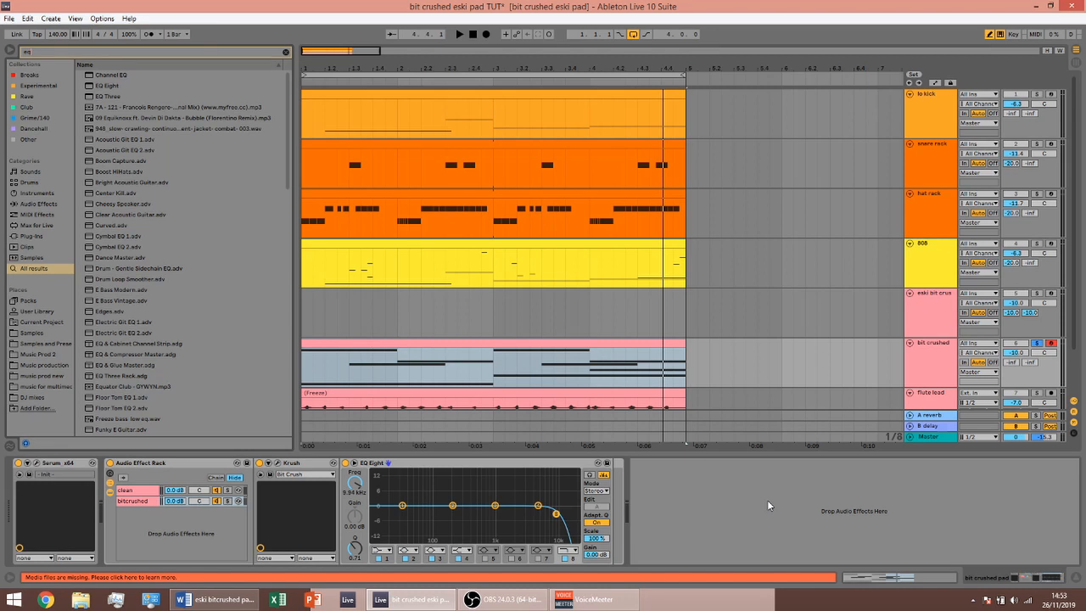
{"action": "double_click", "coordinate": [107, 85]}
Step: Make band 1 of the second EQ Eight a low cut at about 255 Hz while auditioning the pad
{"action": "key", "text": "space"}
{"action": "left_click", "coordinate": [671, 550]}
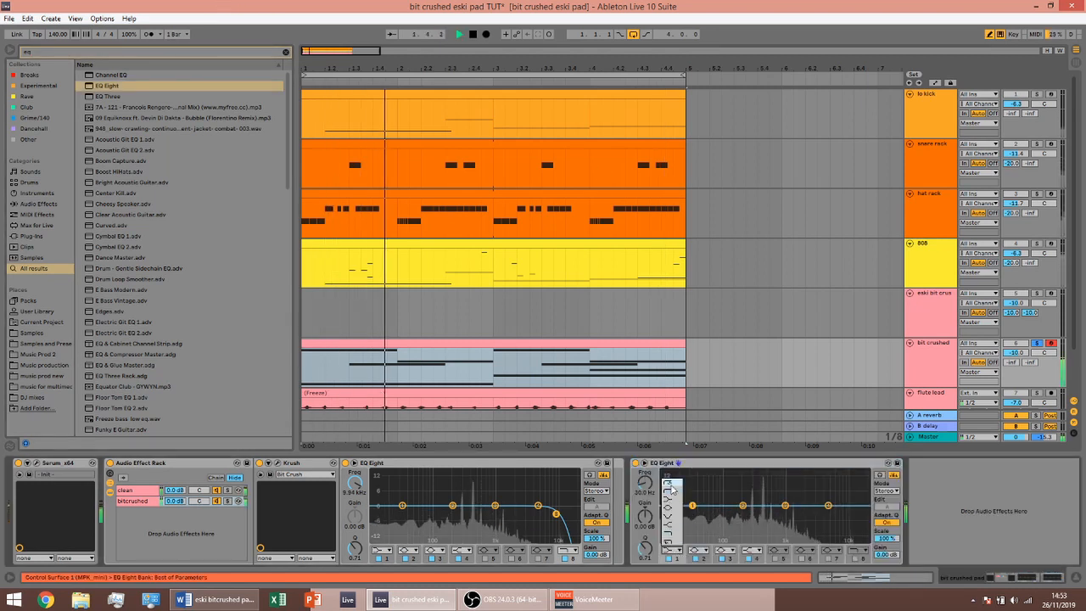
{"action": "left_click", "coordinate": [671, 499]}
{"action": "left_click_drag", "start_coordinate": [704, 514], "coordinate": [742, 514]}
{"action": "left_click_drag", "start_coordinate": [645, 499], "coordinate": [645, 491]}
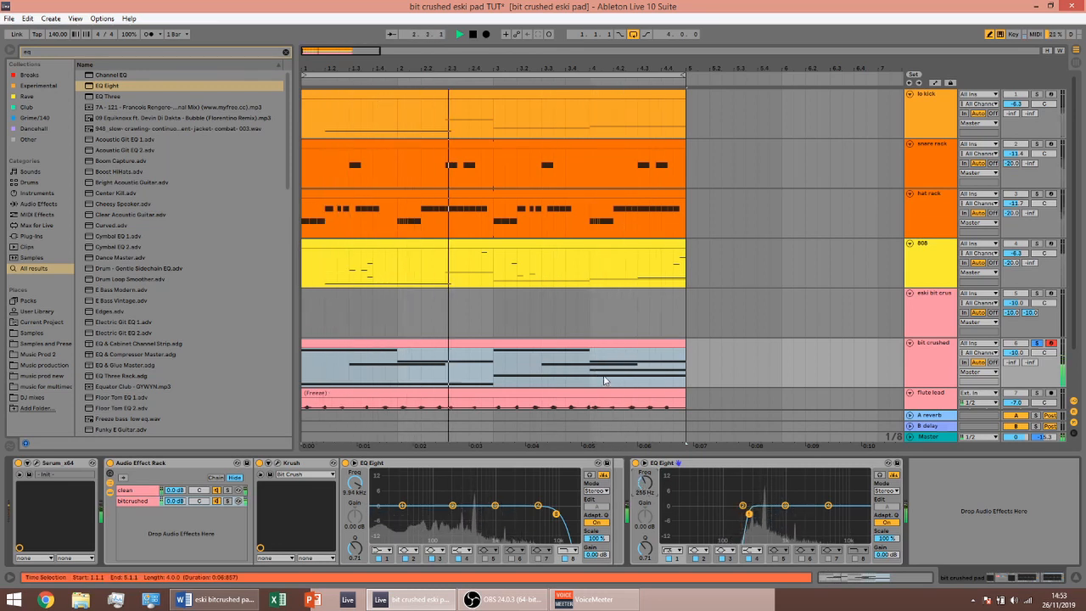
{"action": "key", "text": "space"}
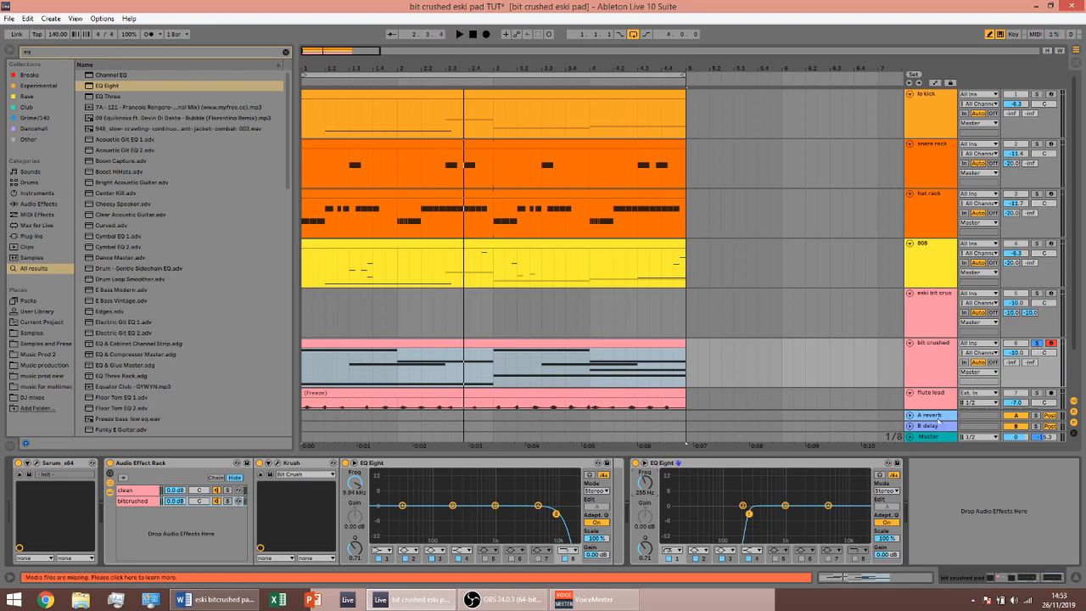
Step: Unsolo the bit crushed pad track and raise its reverb and delay sends during full playback, with the delay send at -8.4 dB
{"action": "left_click", "coordinate": [1037, 343]}
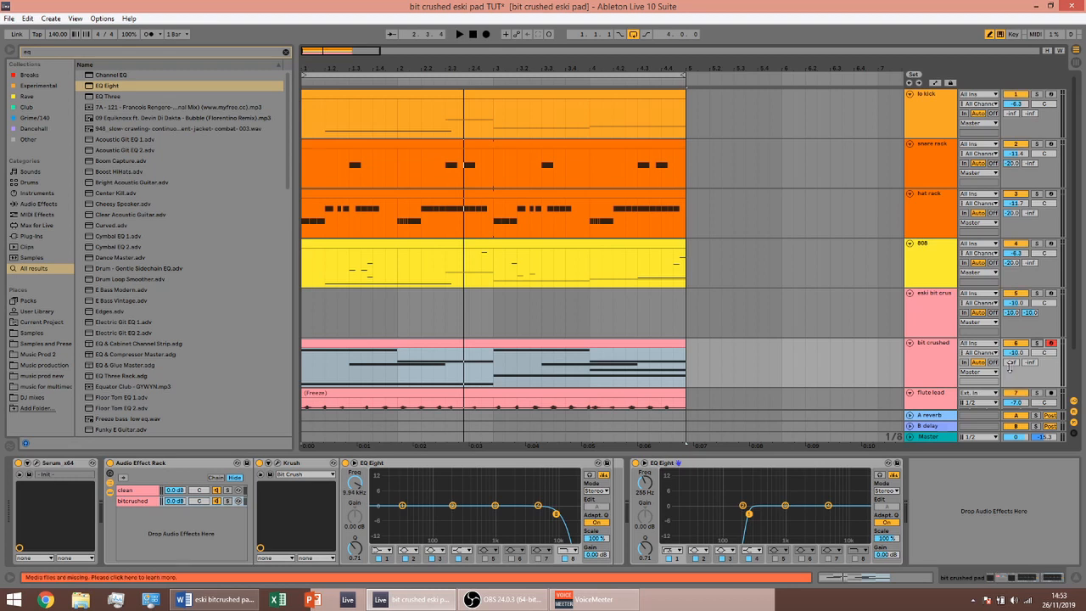
{"action": "key", "text": "space"}
{"action": "mouse_move", "coordinate": [1011, 366]}
{"action": "left_mouse_down"}
{"action": "mouse_move", "coordinate": [1010, 341]}
{"action": "mouse_move", "coordinate": [1031, 344]}
{"action": "mouse_move", "coordinate": [1030, 319]}
{"action": "mouse_move", "coordinate": [1011, 366]}
{"action": "left_mouse_up"}
{"action": "left_click", "coordinate": [1011, 362]}
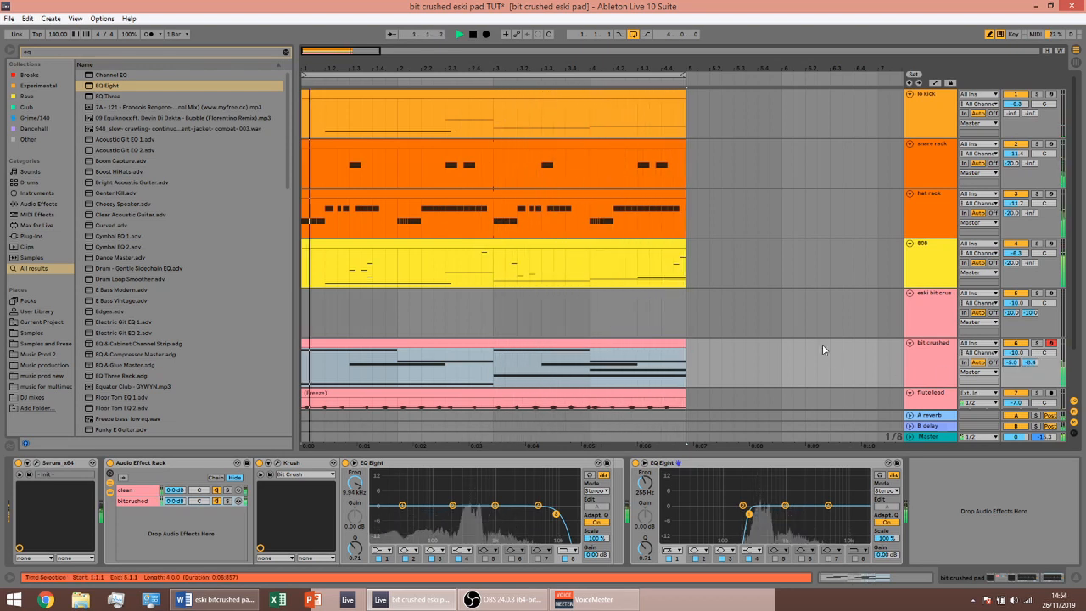
{"action": "key", "text": "space"}
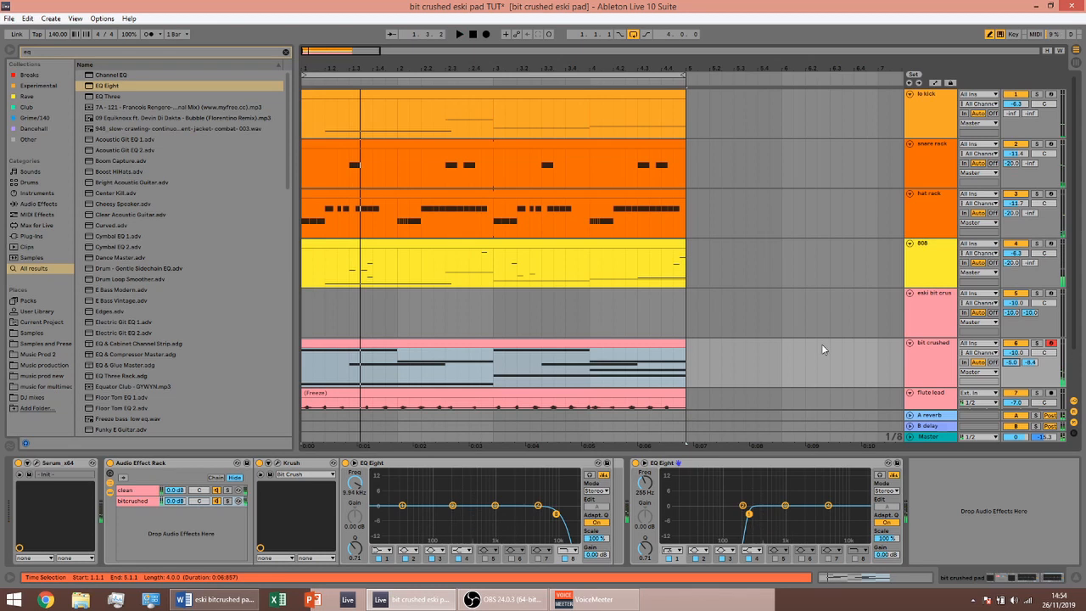